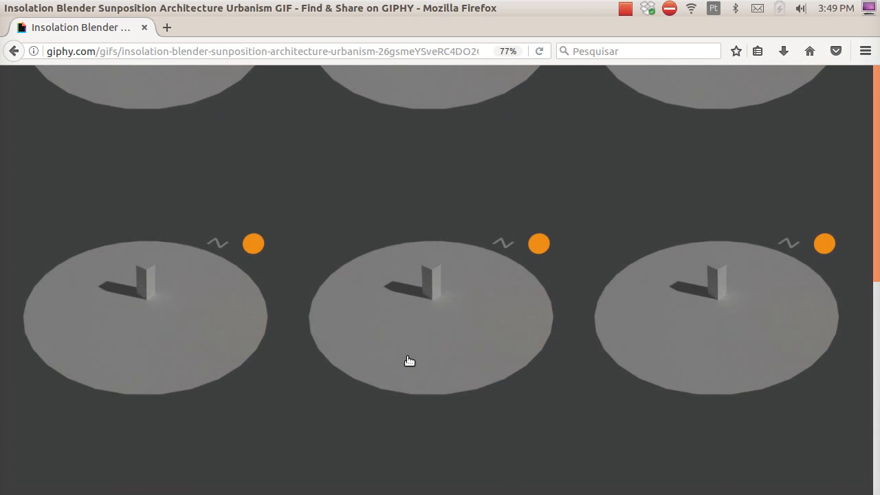
Switch to Blender, then enlarge the main tool area and widen the outliner and properties editors
mouse_move(2, 326)
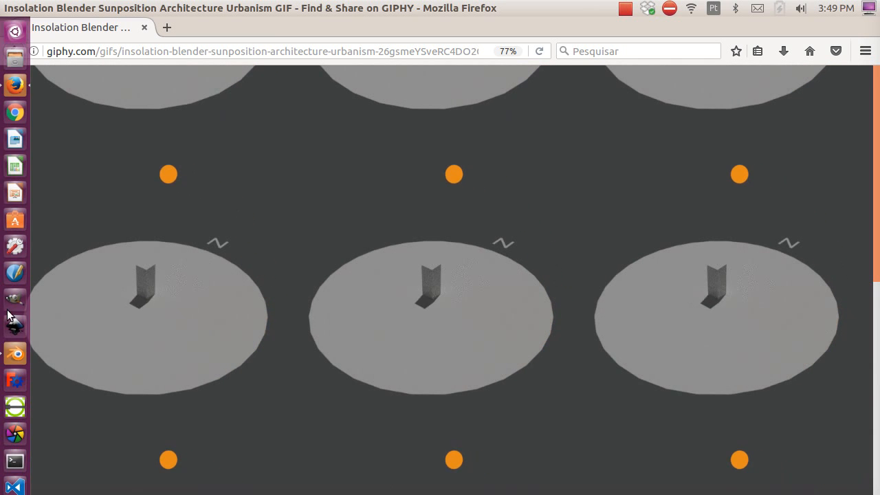
left_click(15, 354)
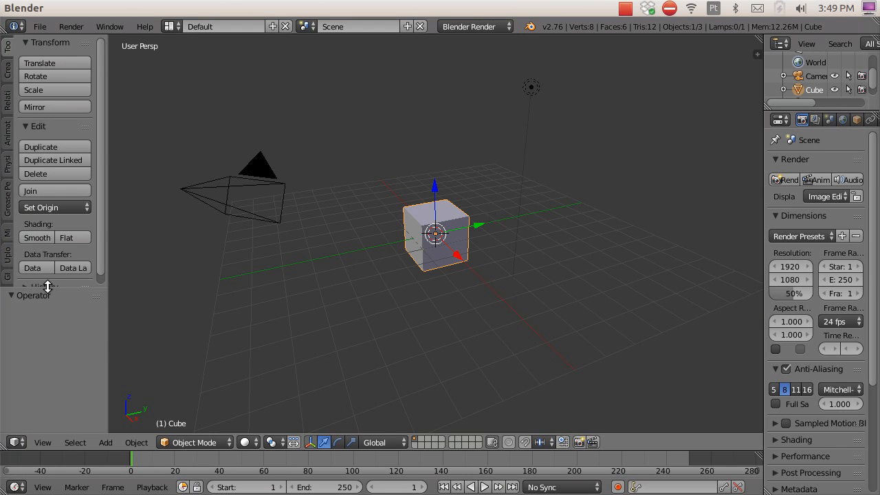
left_click_drag(47, 290, 44, 341)
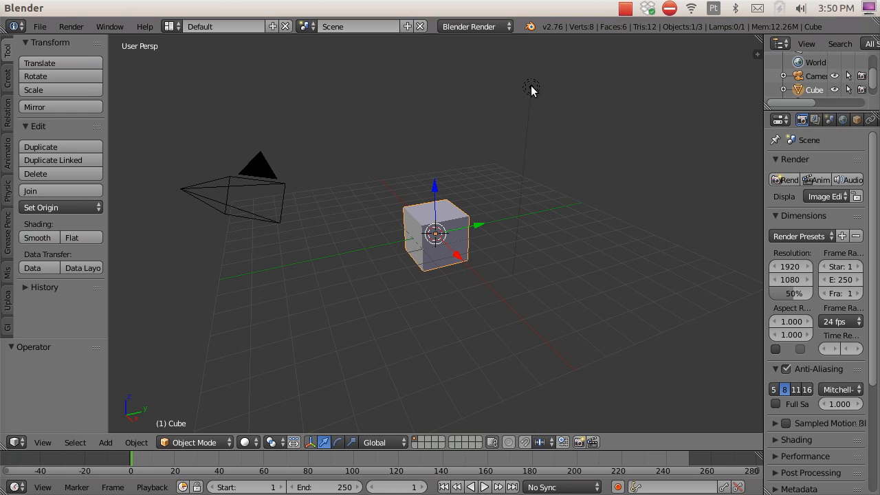
left_click_drag(764, 168, 697, 165)
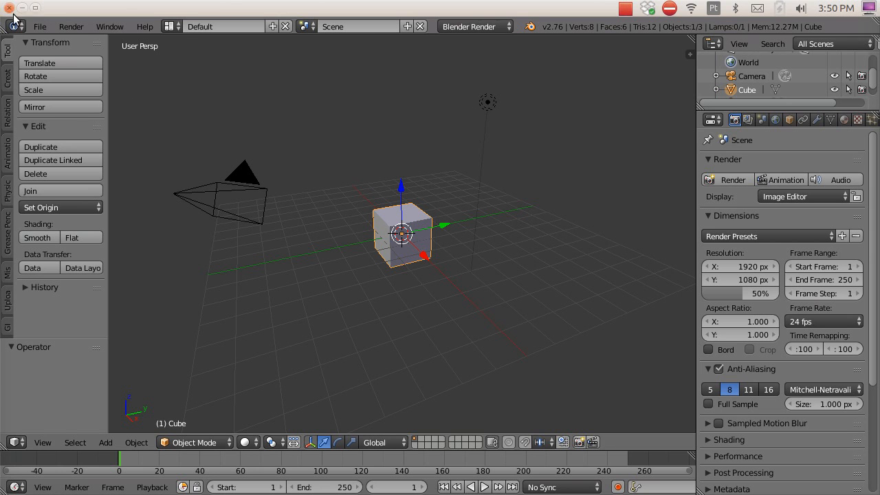
left_click(38, 27)
left_click(49, 54)
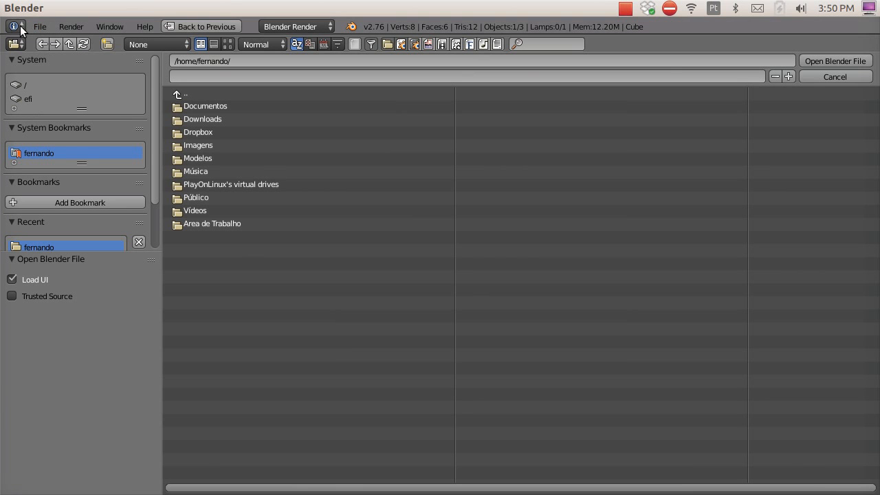
left_click(826, 77)
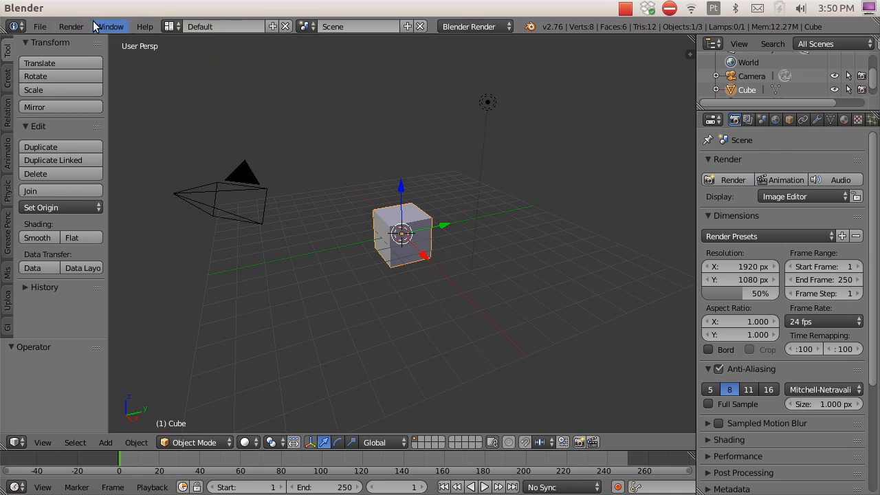
left_click(39, 26)
left_click(54, 43)
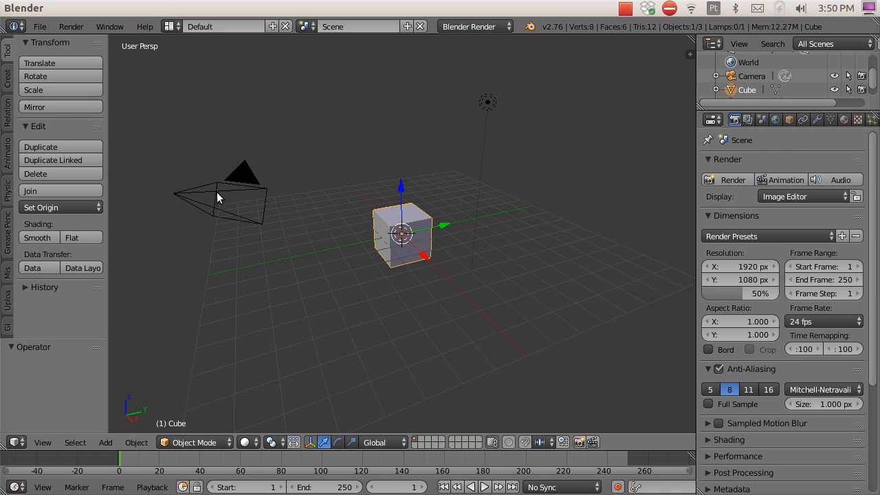
Delete the default lamp from the scene
right_click(218, 192)
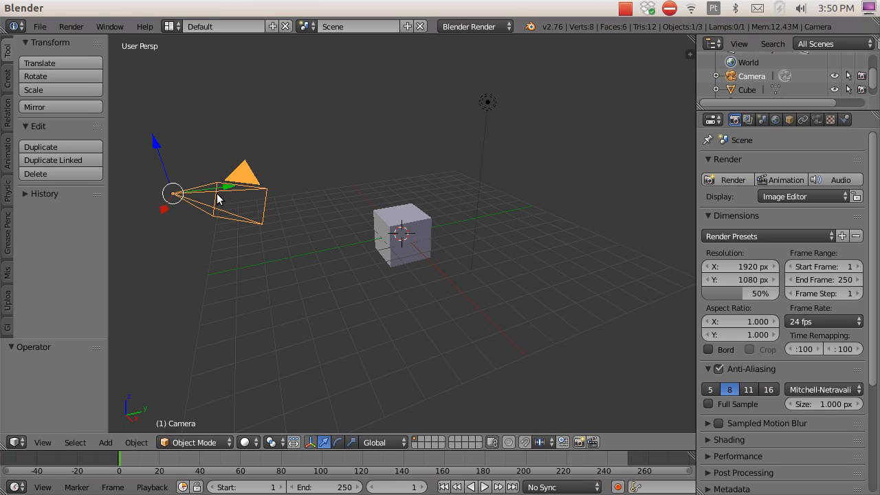
right_click(409, 223)
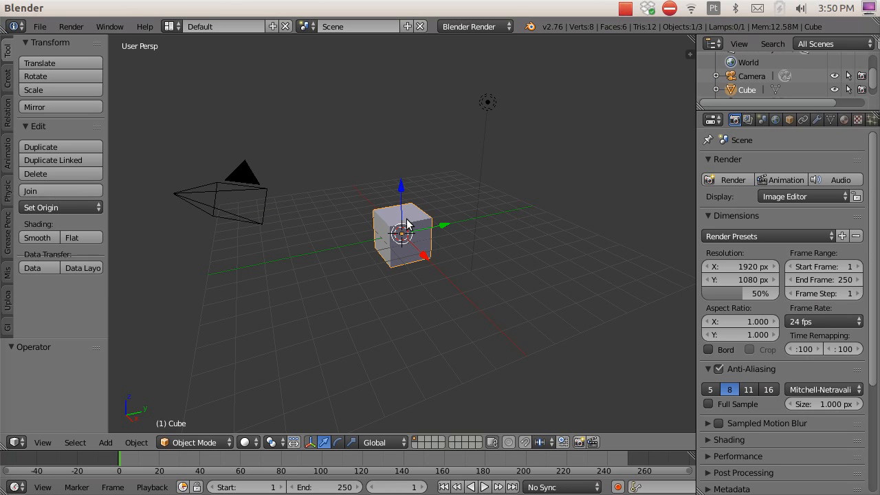
right_click(489, 101)
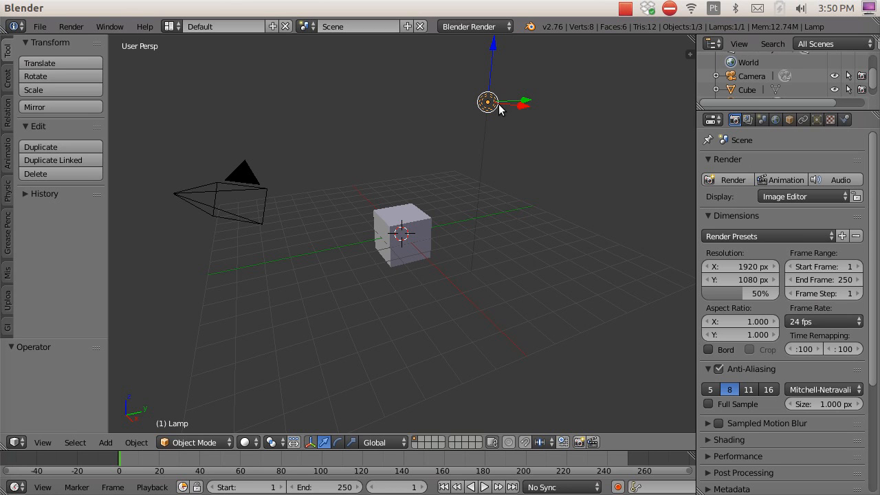
key("x")
left_click(500, 109)
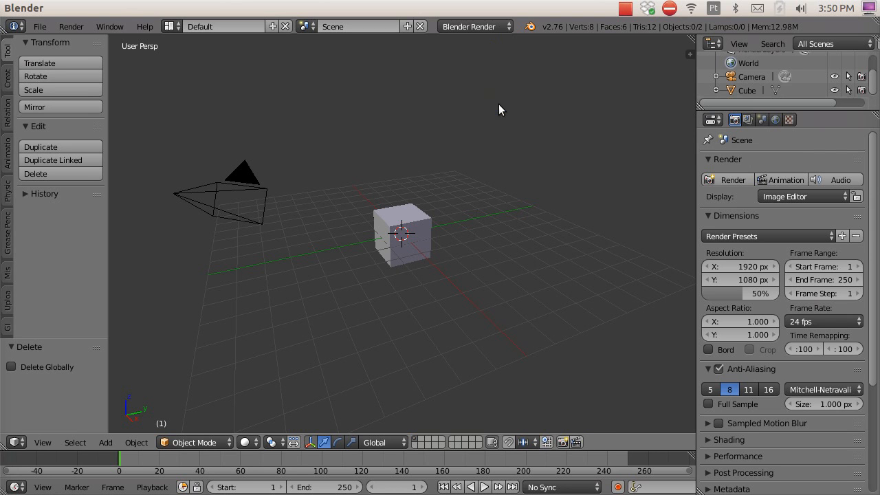
Turn on Increment snapping and raise the default cube 1 unit along Z
scroll(414, 227, "up", 1)
scroll(415, 227, "down", 1)
right_click(410, 219)
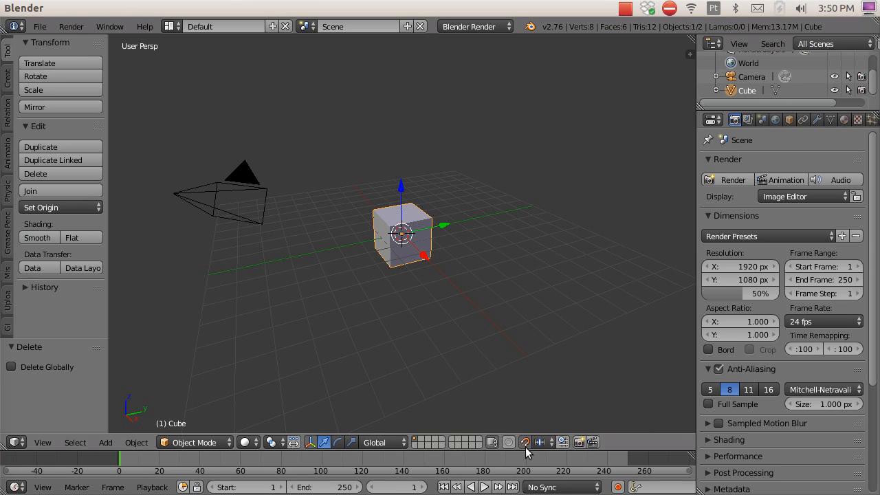
left_click(546, 442)
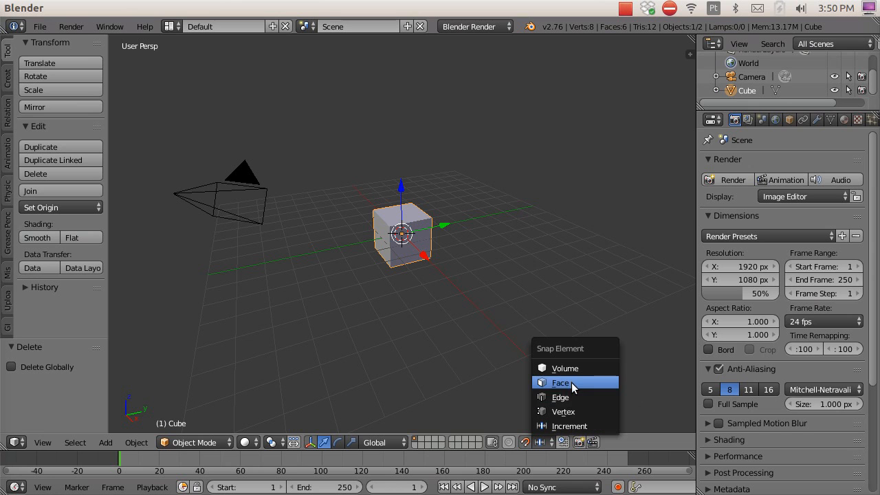
left_click(570, 425)
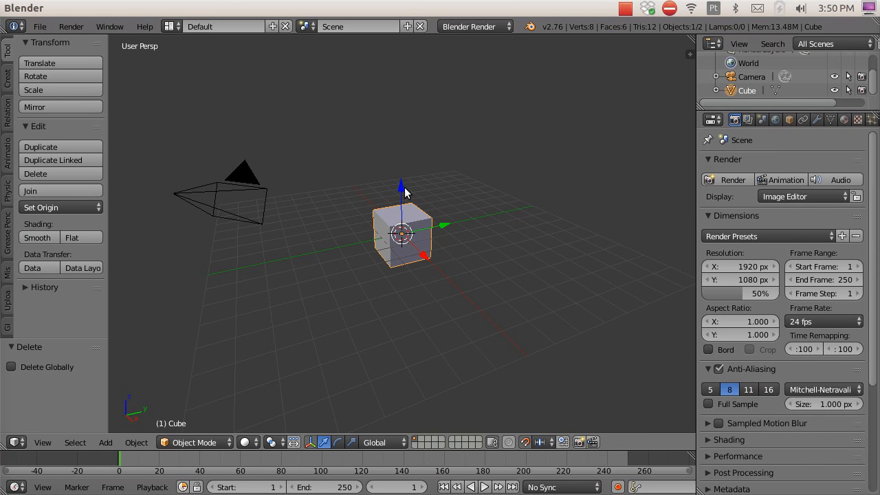
left_click_drag(402, 193, 402, 167)
mouse_move(426, 293)
middle_mouse_down()
mouse_move(431, 250)
mouse_move(431, 305)
middle_mouse_up()
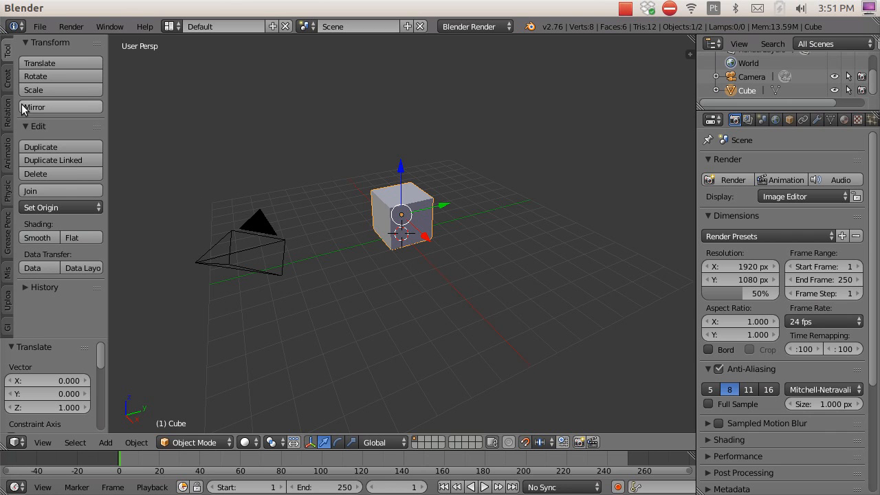
Display the primitive creation tools, and hide and show the tool shelf several times
left_click(8, 88)
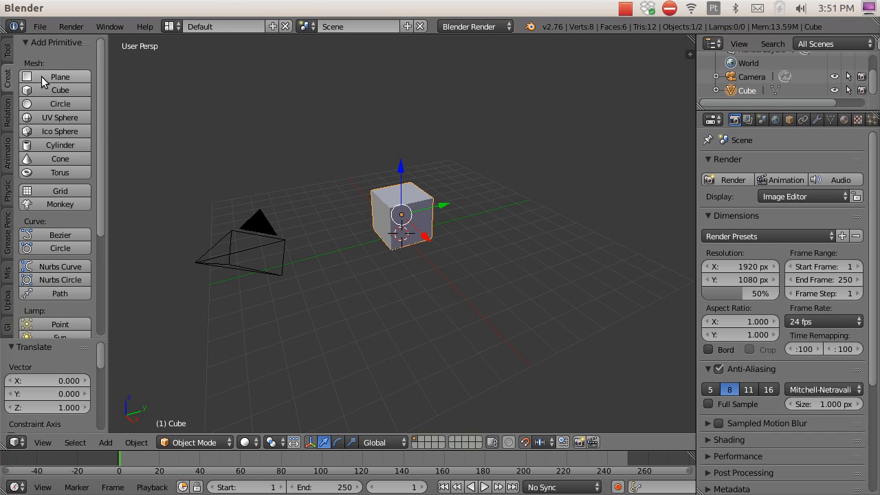
key("t")
key("t")
key("t")
key("t")
key("t")
key("t")
key("t")
key("t")
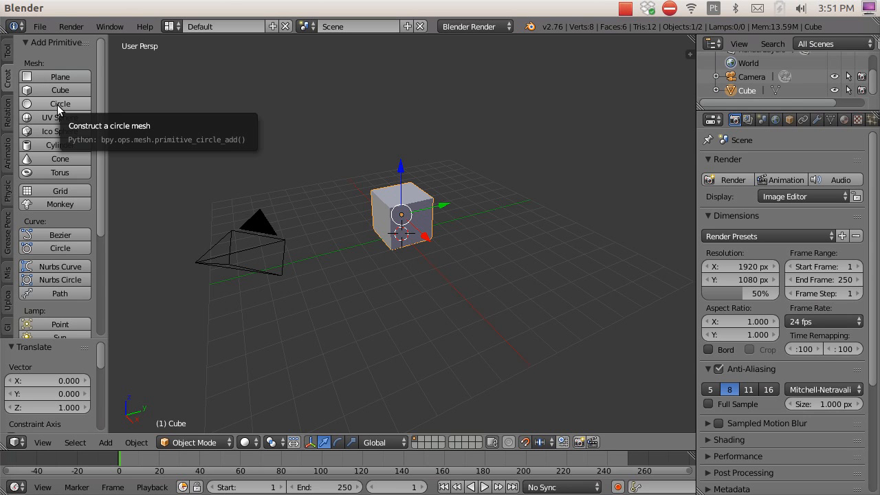
Add a mesh circle at the scene origin
left_click(57, 105)
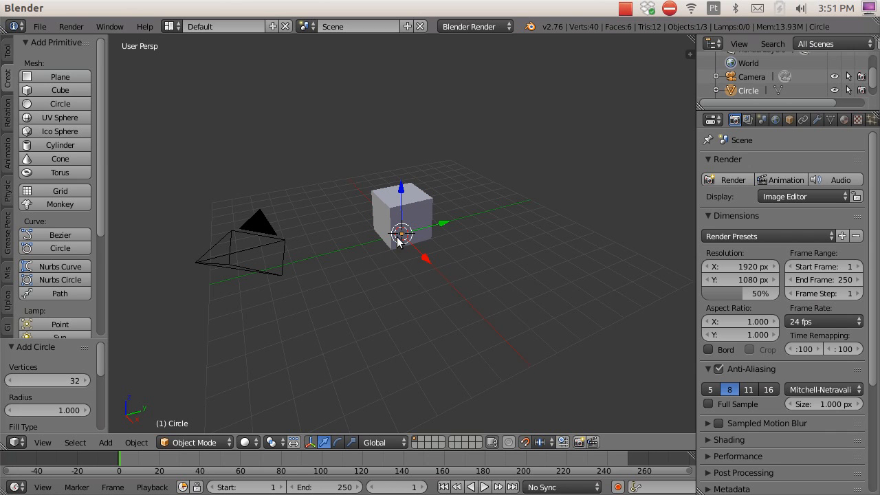
mouse_move(102, 363)
left_mouse_down()
mouse_move(92, 396)
mouse_move(92, 373)
left_mouse_up()
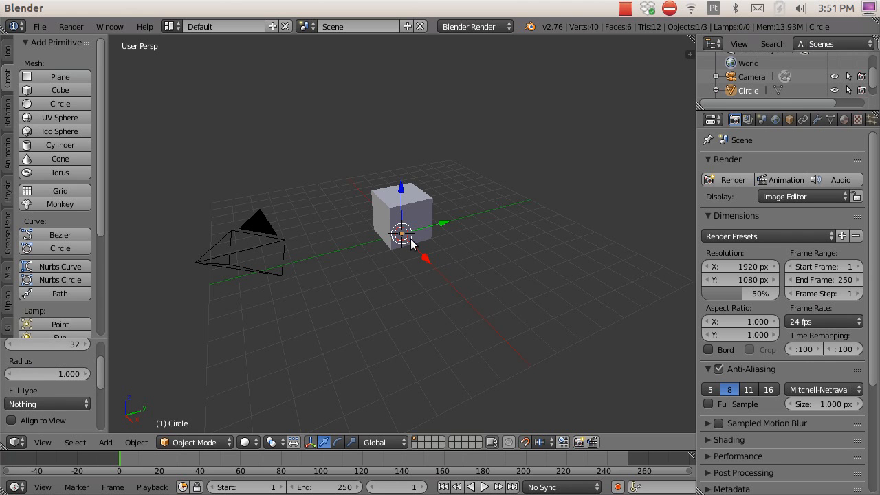
key("s")
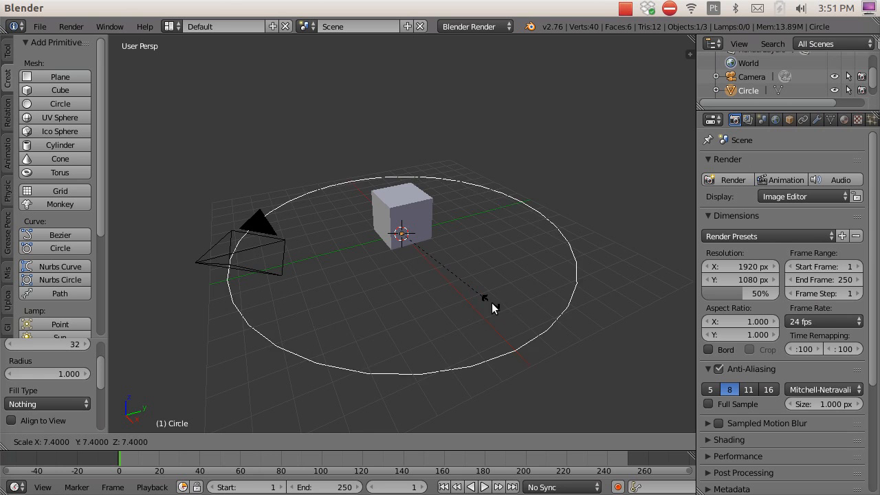
key("x")
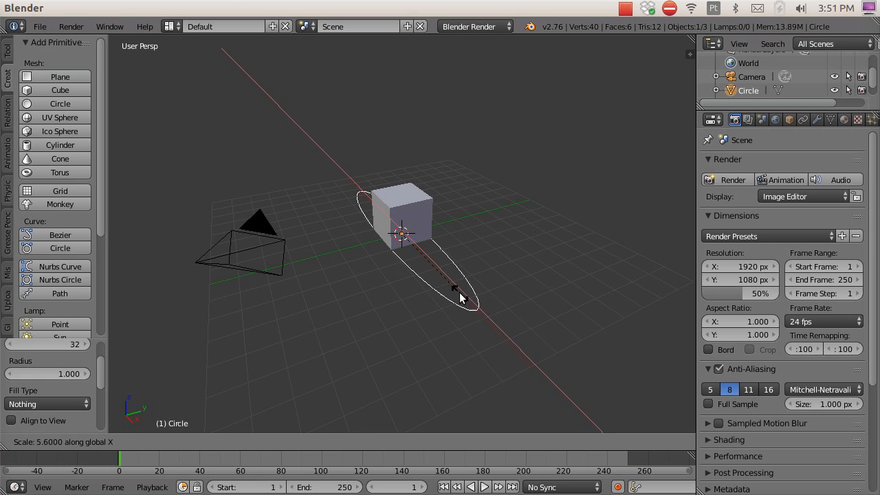
key("y")
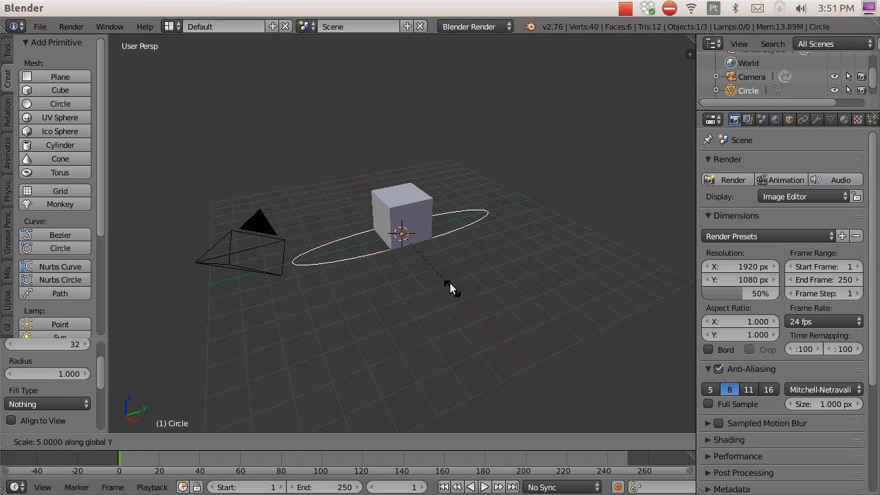
right_click(459, 284)
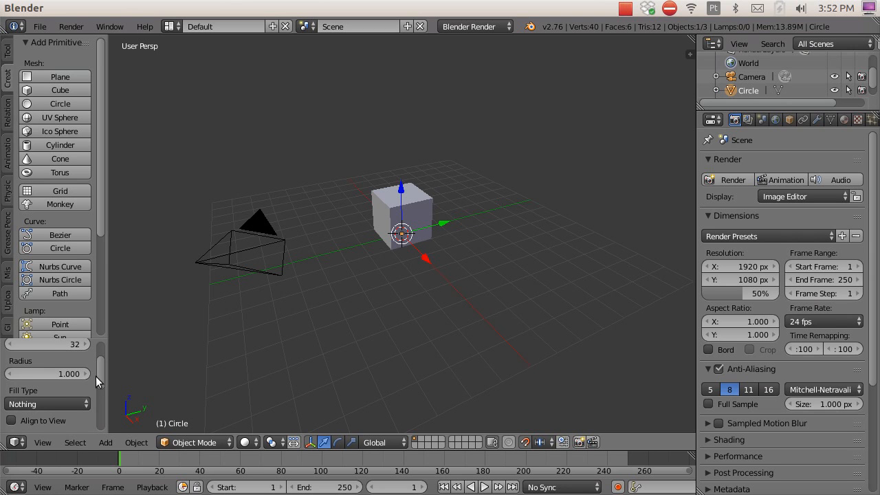
Set the new circle's fill type to Ngon
scroll(98, 388, "down", 1)
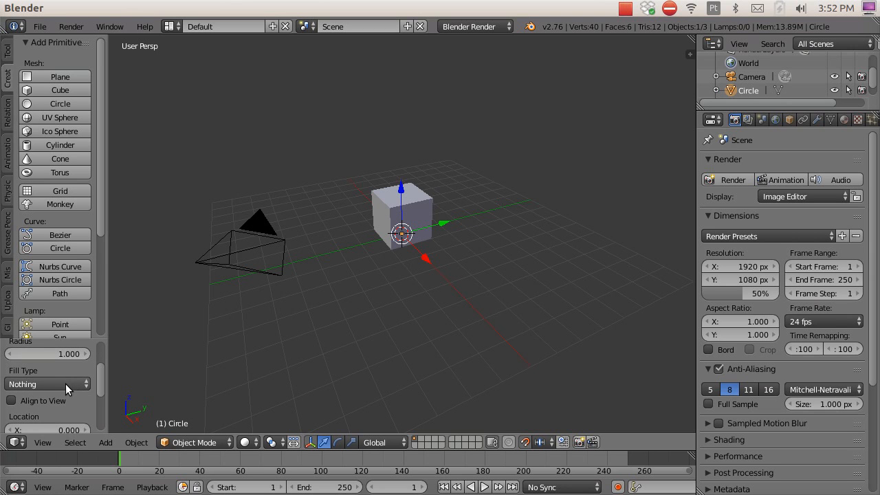
left_click(65, 384)
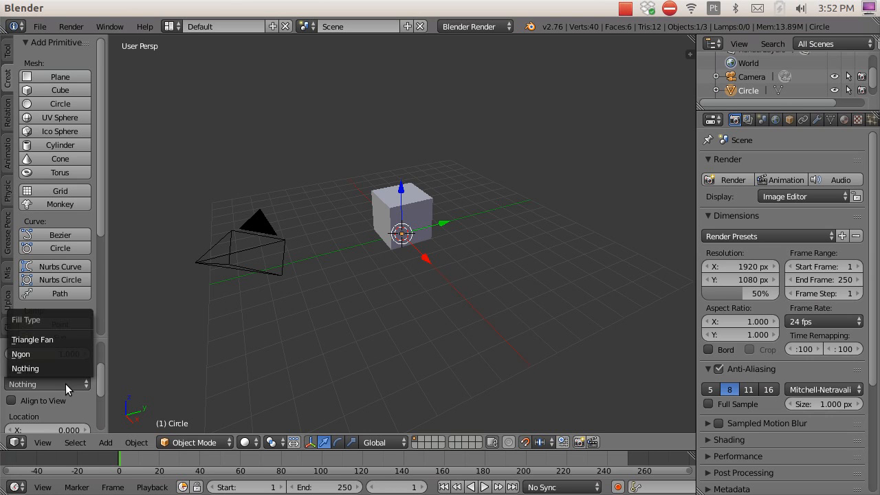
left_click(27, 357)
scroll(102, 389, "up", 4)
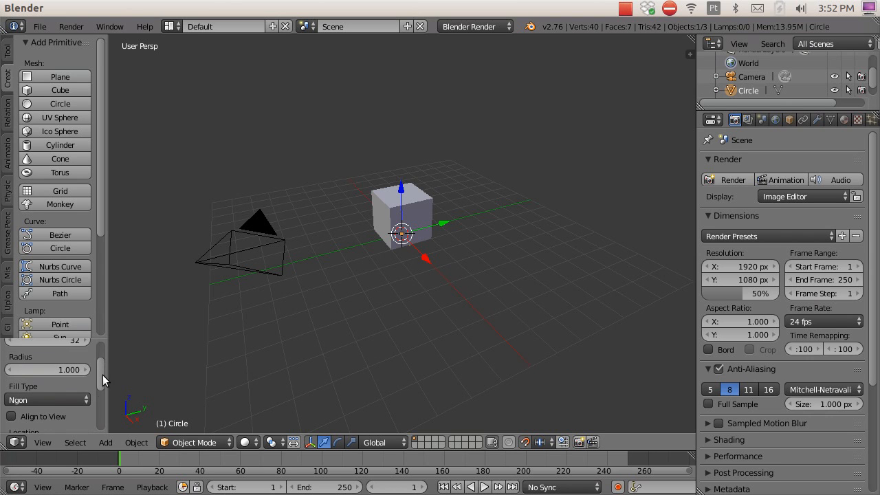
left_click_drag(102, 365, 102, 387)
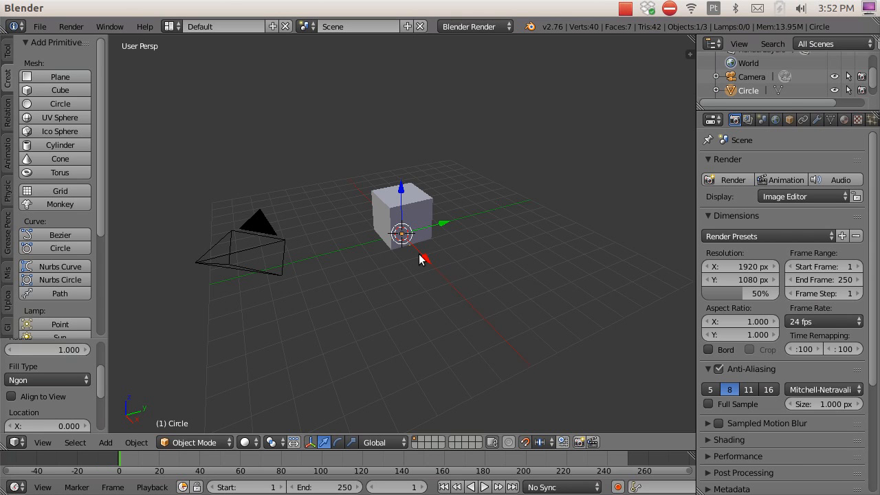
Scale the filled circle uniformly by a factor of 9 to form the ground disc
key("s")
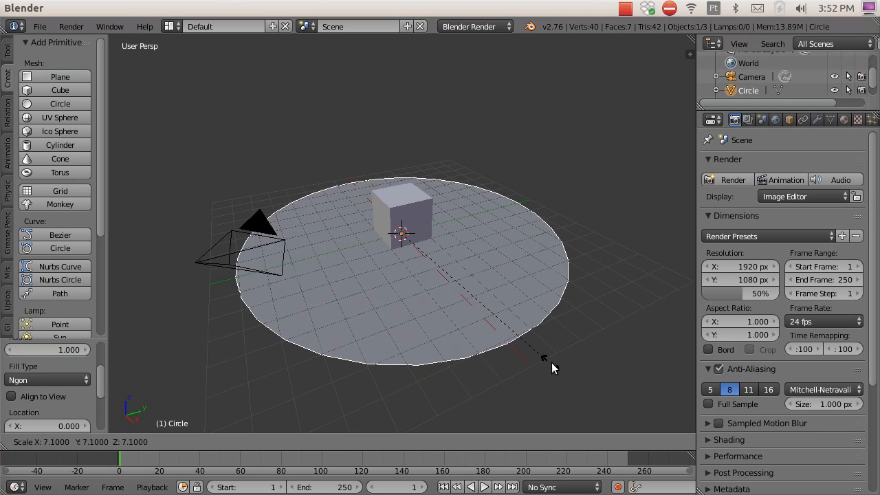
type("9")
key("Return")
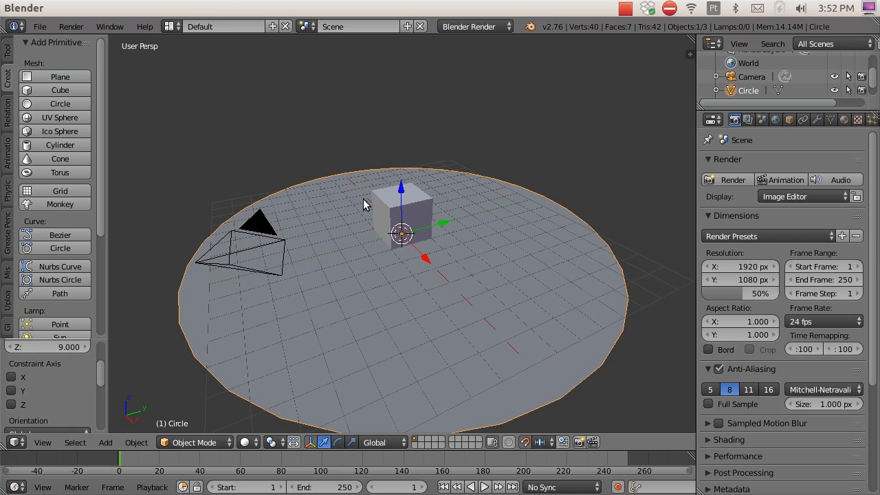
Slim the cube into a tower by scaling it to 0.4 along X and 0.3 along Y
scroll(404, 277, "down", 3)
mouse_move(393, 283)
middle_mouse_down()
mouse_move(397, 295)
mouse_move(404, 284)
middle_mouse_up()
scroll(402, 218, "up", 2)
right_click(412, 214)
middle_click_drag(411, 229, 414, 199)
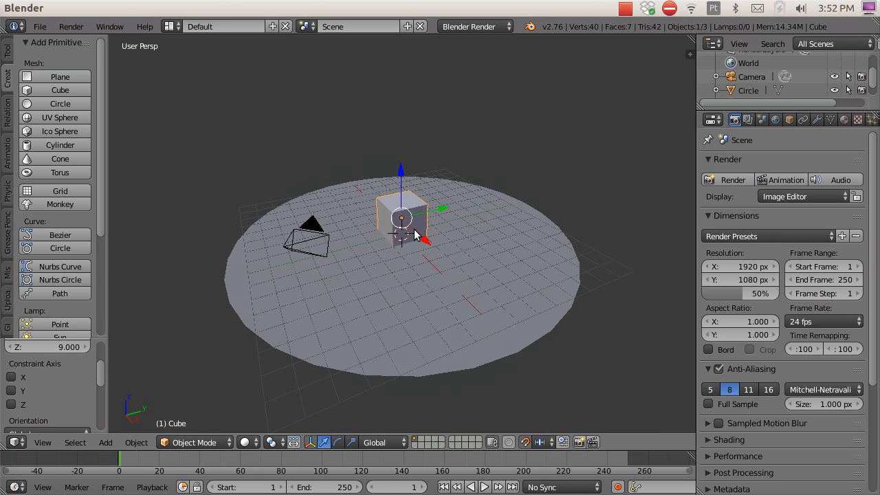
key("s")
key("x")
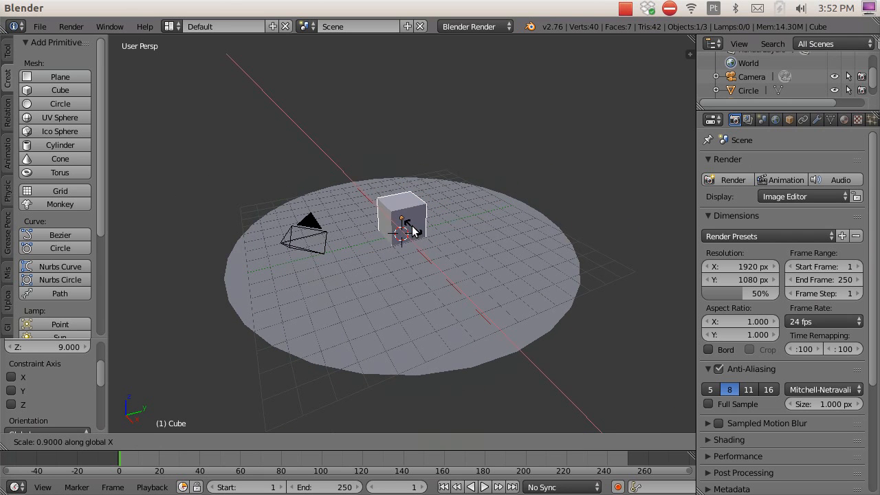
left_click(407, 224)
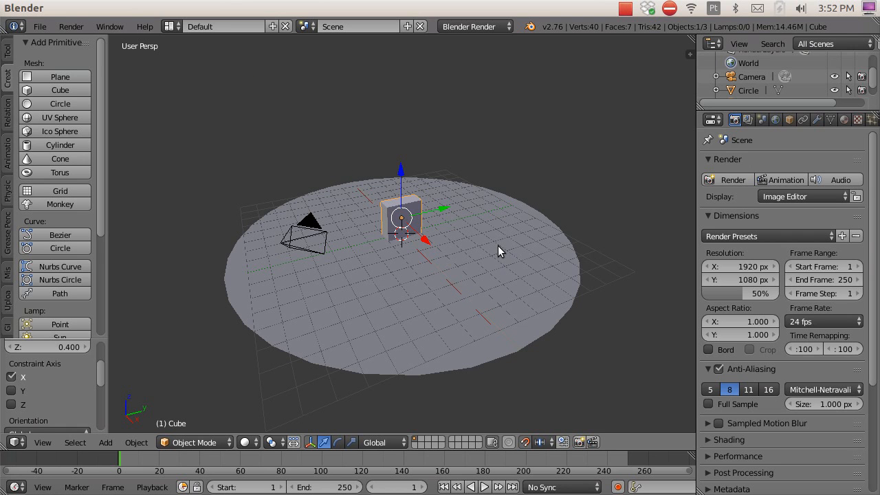
key("s")
key("y")
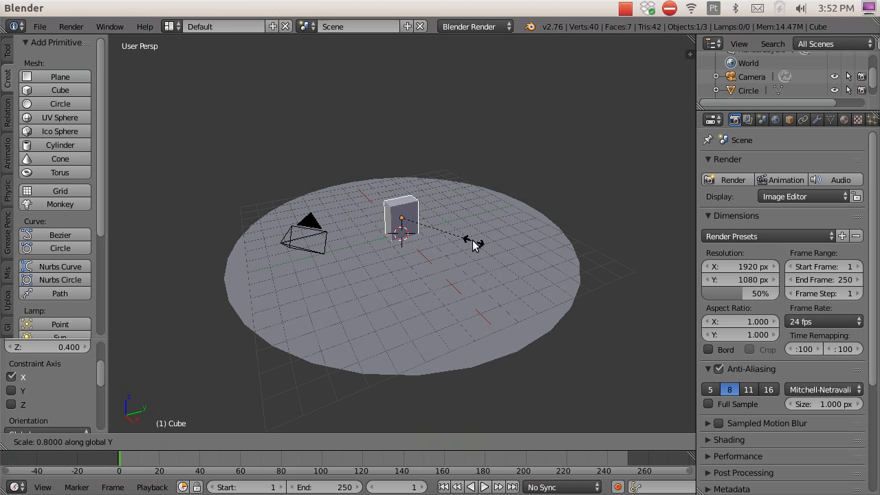
left_click(425, 236)
Add a Sun lamp at the scene origin
scroll(413, 237, "up", 1)
middle_click_drag(403, 236, 365, 283)
scroll(413, 242, "down", 4)
scroll(406, 250, "up", 3)
scroll(406, 250, "down", 2)
mouse_move(406, 249)
middle_mouse_down()
mouse_move(413, 279)
mouse_move(405, 265)
middle_mouse_up()
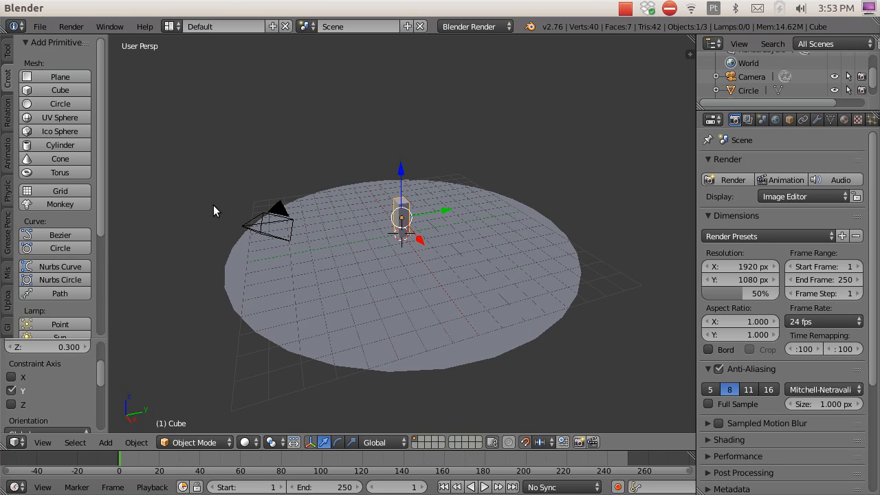
key("shift+a")
mouse_move(213, 205)
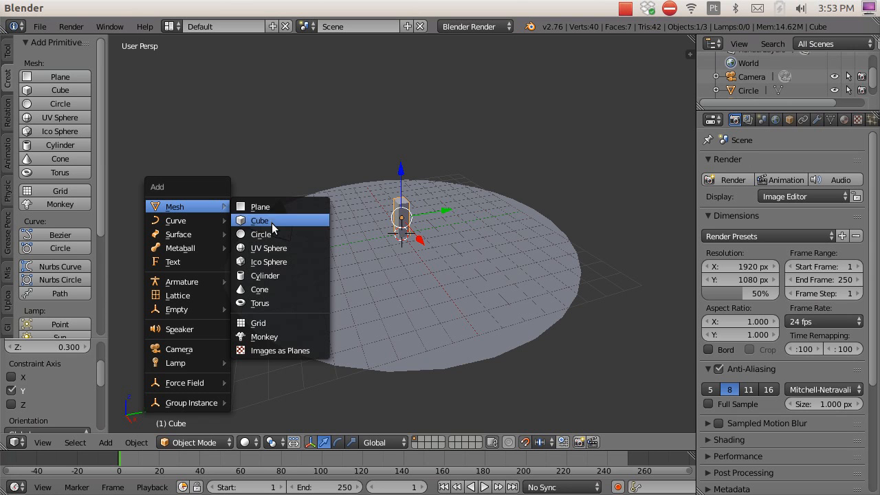
mouse_move(192, 366)
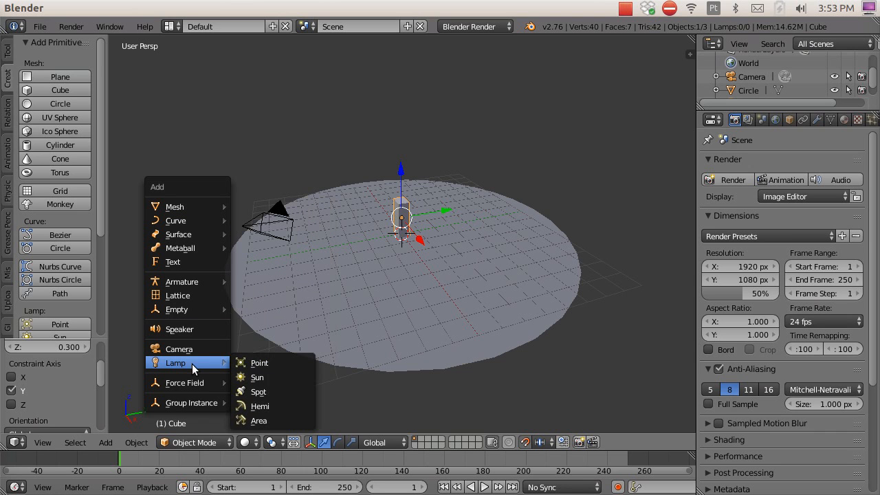
left_click(266, 376)
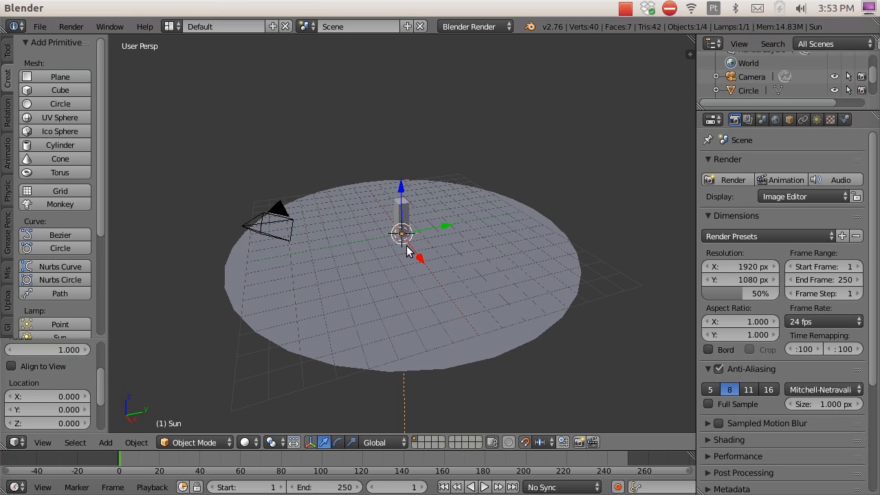
Move the Sun lamp high above the ground disc and horizontally away from the tower
left_click_drag(402, 194, 409, 79)
left_click_drag(438, 119, 570, 131)
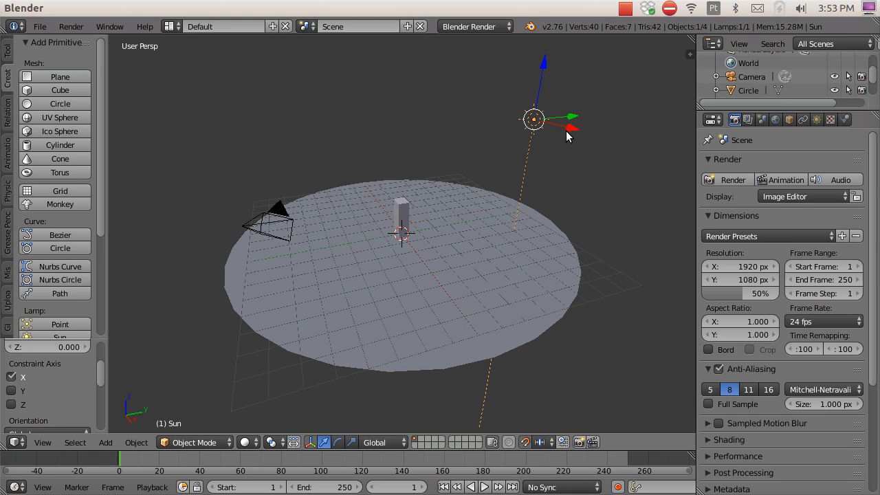
middle_click_drag(542, 163, 566, 170)
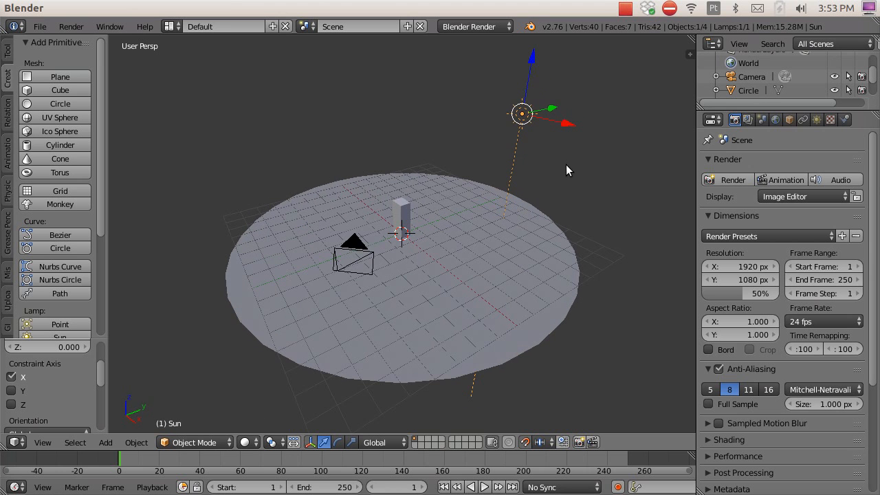
Preview the sunlit scene in Rendered viewport shading, then return to Solid shading
left_click(246, 443)
left_click(293, 353)
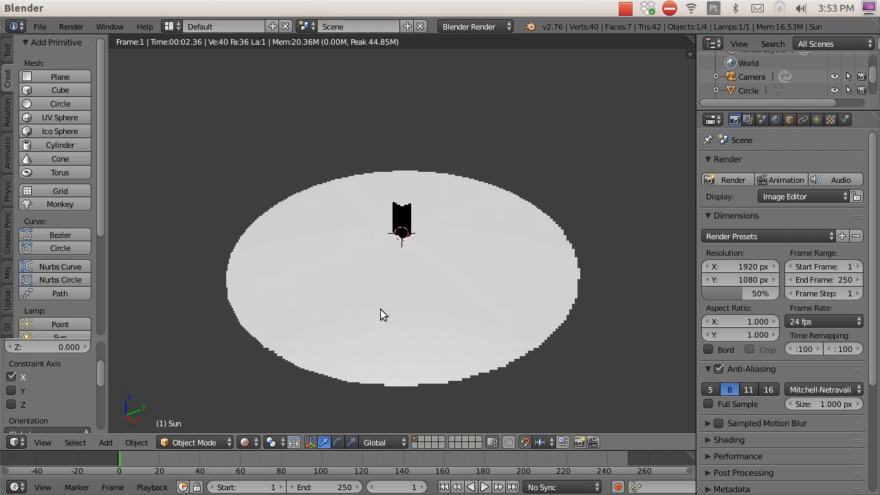
left_click(247, 442)
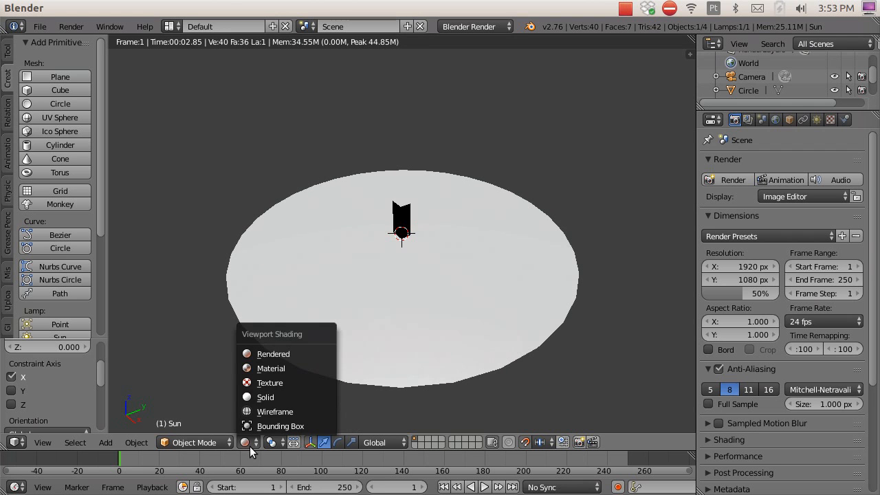
left_click(280, 397)
middle_click_drag(392, 247, 385, 242)
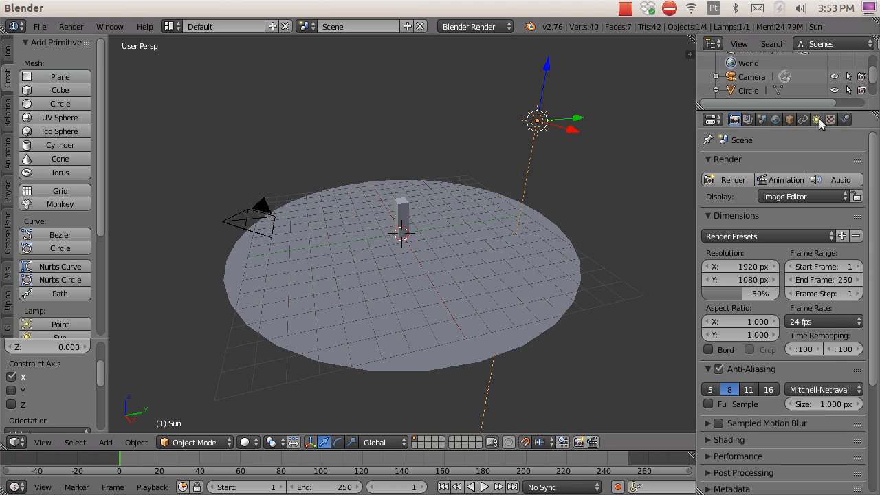
Set the Sun lamp's shadow type to Ray Shadow in its lamp settings
left_click(716, 121)
left_click(817, 119)
scroll(847, 234, "down", 6)
left_click(723, 383)
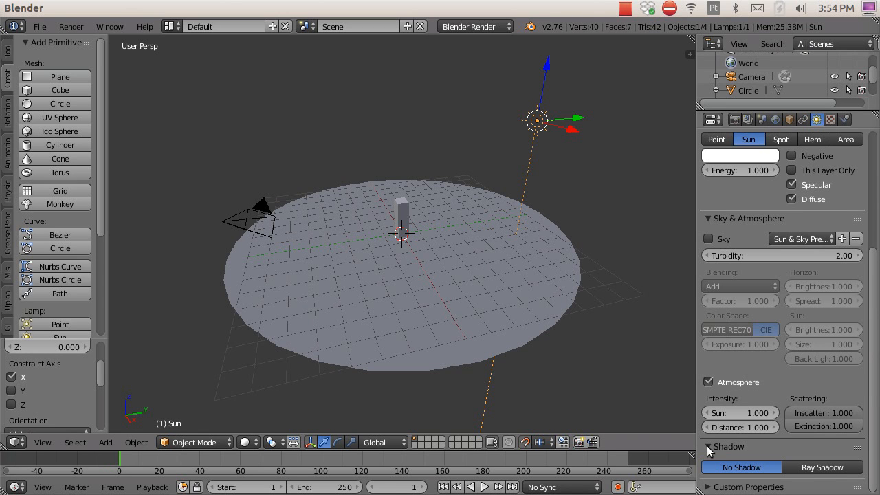
left_click(823, 467)
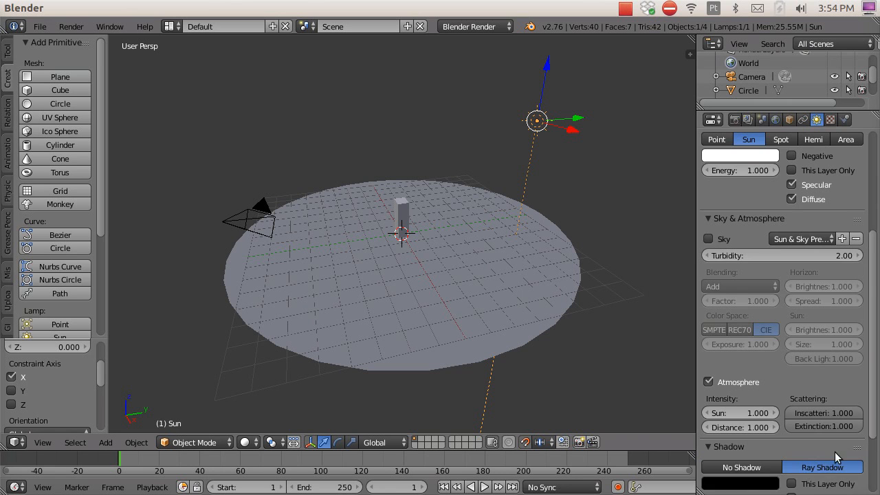
scroll(853, 450, "down", 3)
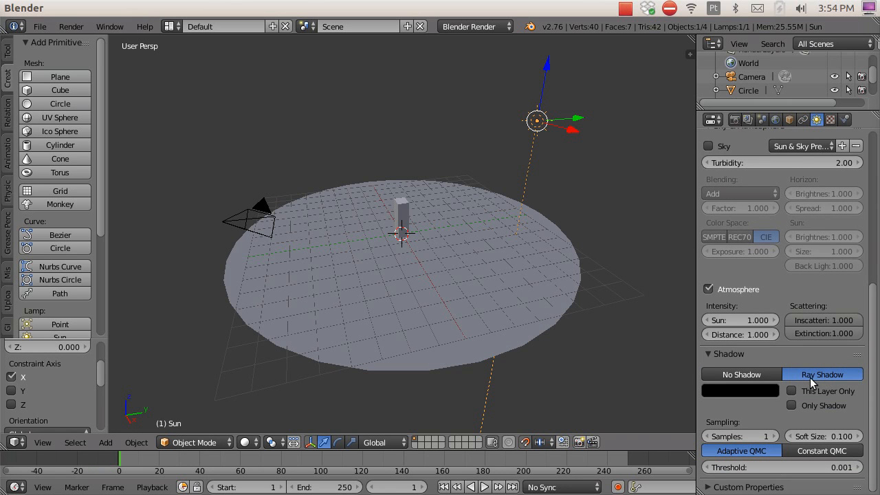
Check the ray-shadow lighting on the tower in Rendered viewport shading and switch back to Solid
middle_click_drag(553, 146, 569, 231)
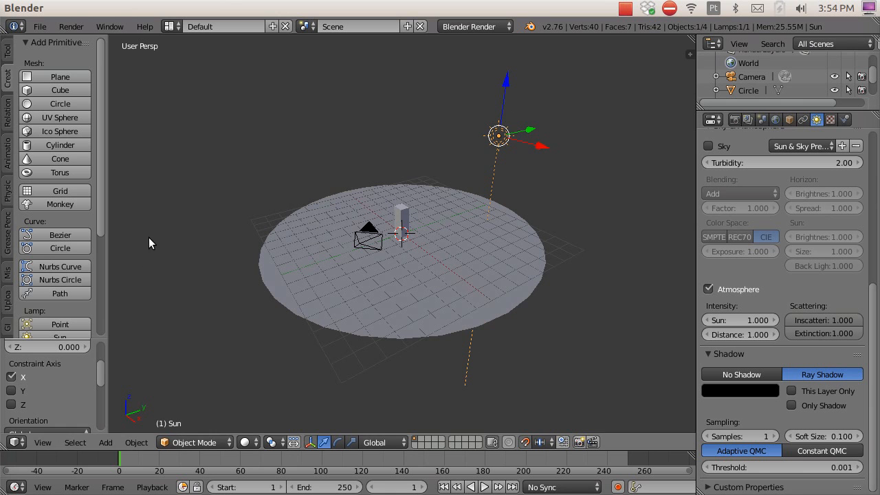
left_click(247, 443)
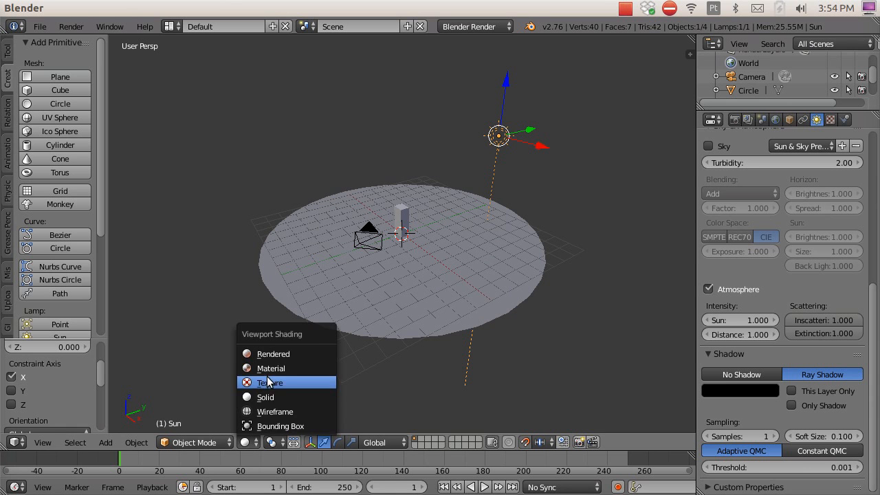
left_click(255, 353)
scroll(407, 255, "up", 2)
mouse_move(434, 266)
middle_mouse_down()
mouse_move(412, 273)
mouse_move(433, 276)
middle_mouse_up()
scroll(433, 276, "down", 4)
scroll(406, 234, "up", 2)
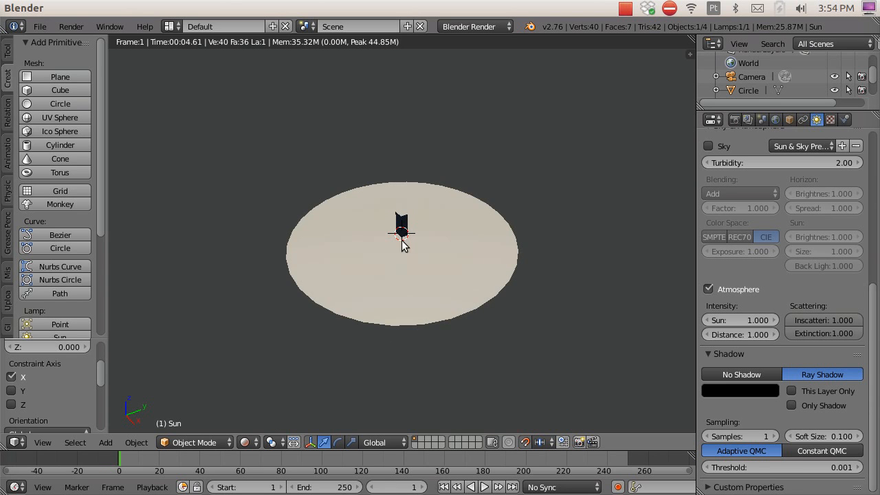
left_click(248, 442)
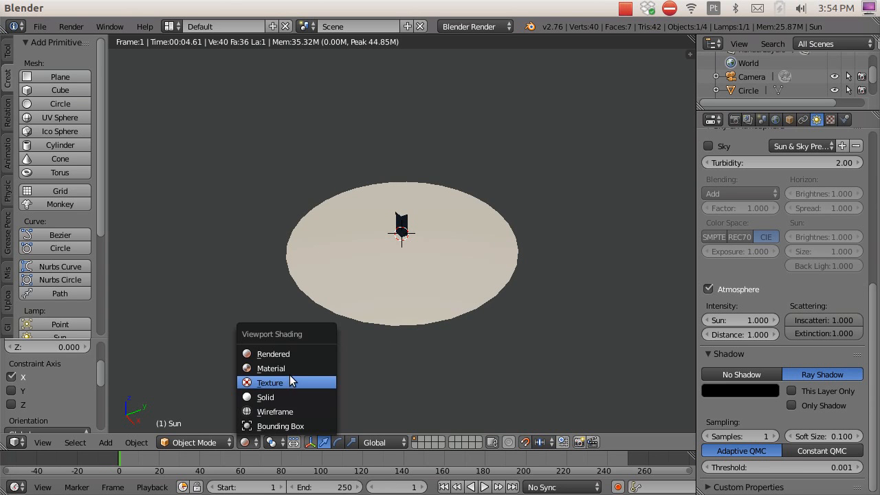
left_click(281, 396)
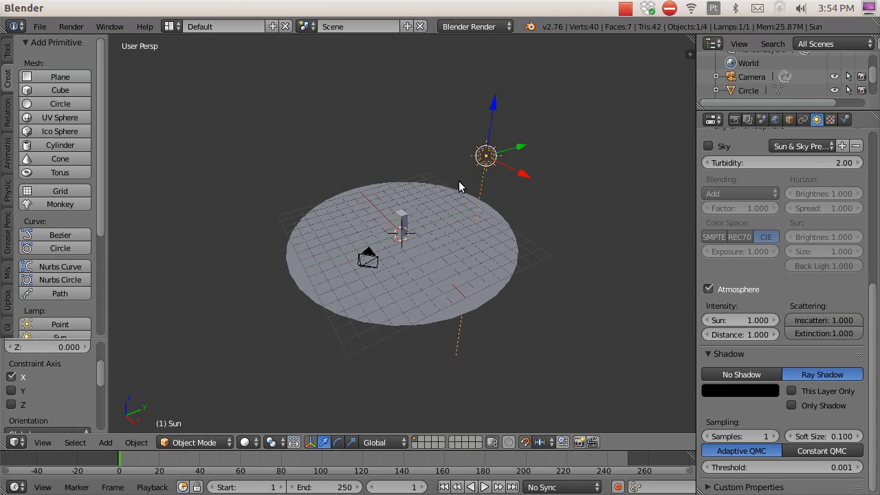
Rotate the Sun lamp freely so its light direction slants toward the tower at the disc's centre
scroll(480, 172, "down", 1)
scroll(480, 183, "up", 2)
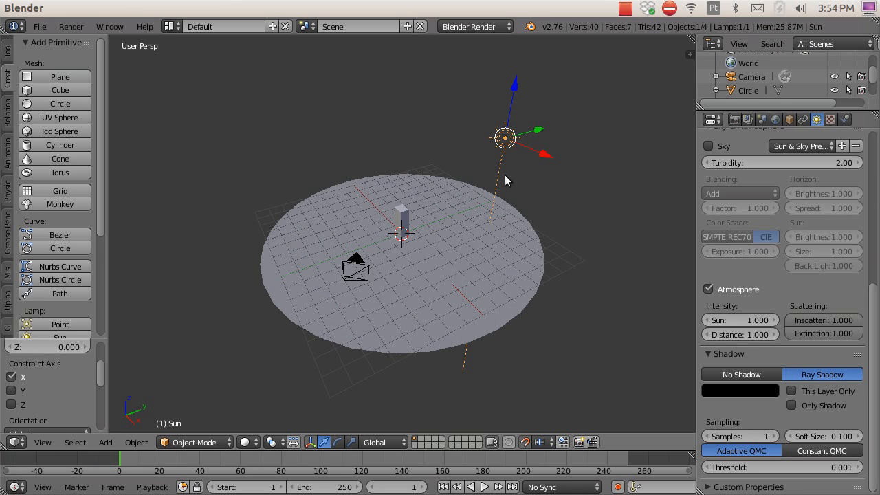
middle_click_drag(538, 193, 496, 212)
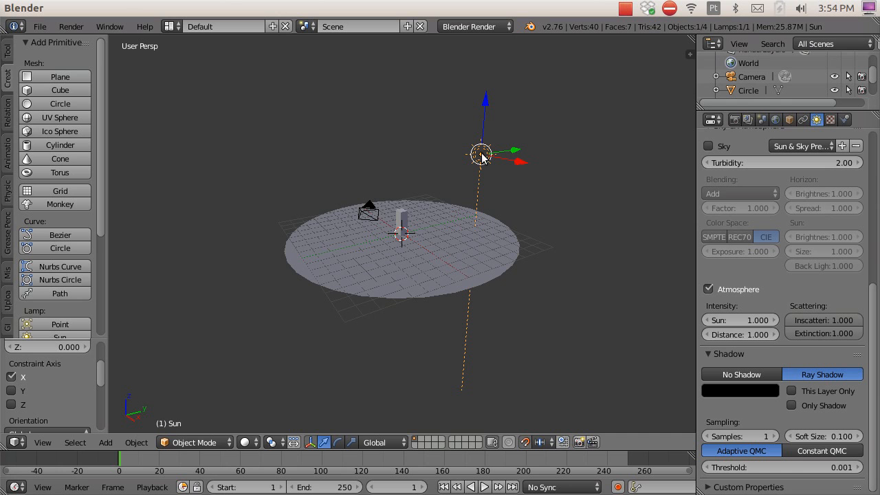
key("r")
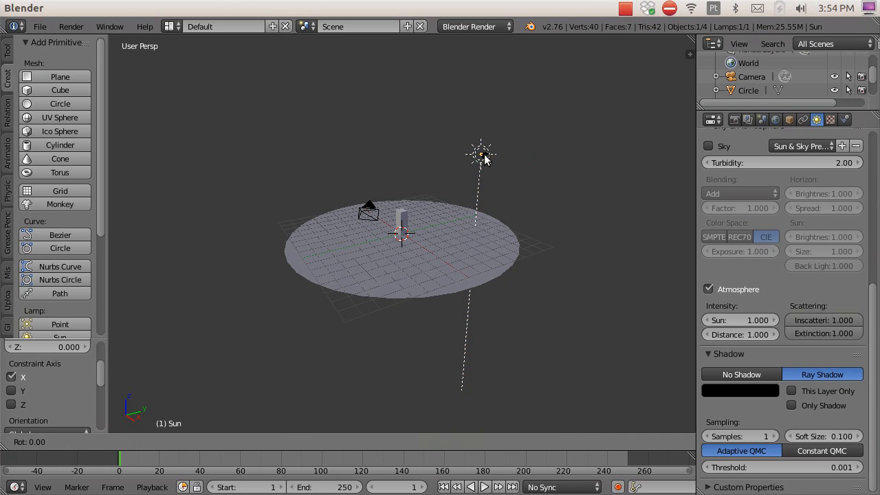
left_click(517, 186)
Inspect the shadow the tower casts from the tilted sun in Rendered shading, then restore Solid shading
middle_click_drag(517, 183, 518, 214)
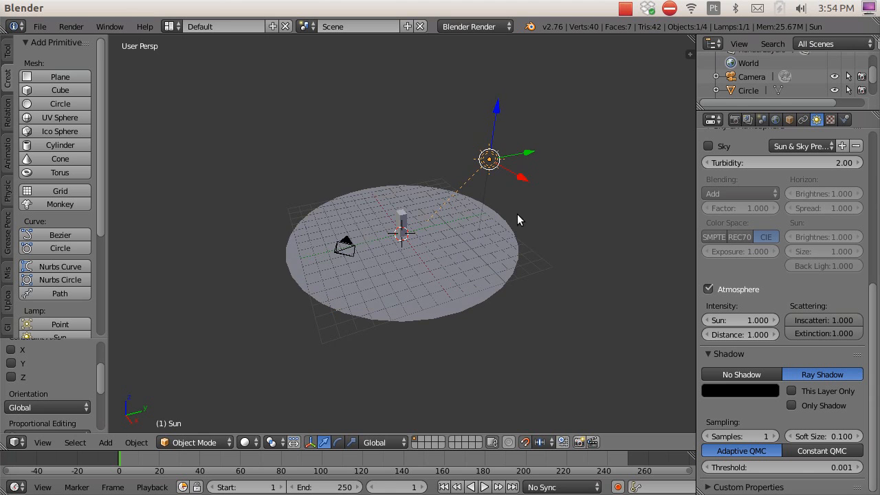
left_click(244, 443)
left_click(275, 354)
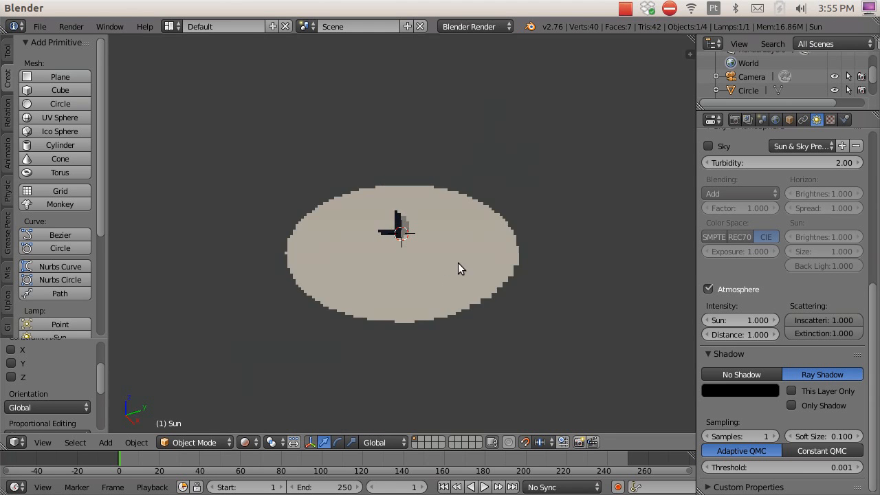
scroll(401, 230, "up", 5)
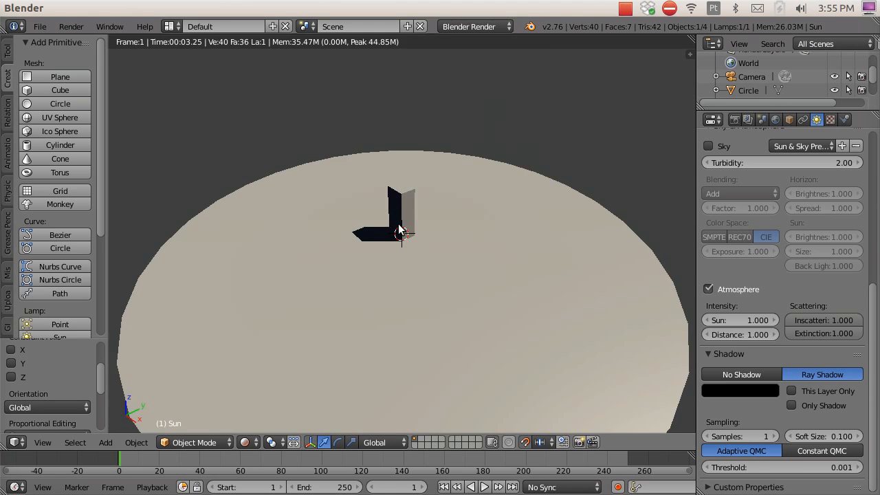
scroll(399, 230, "down", 4)
left_click(244, 442)
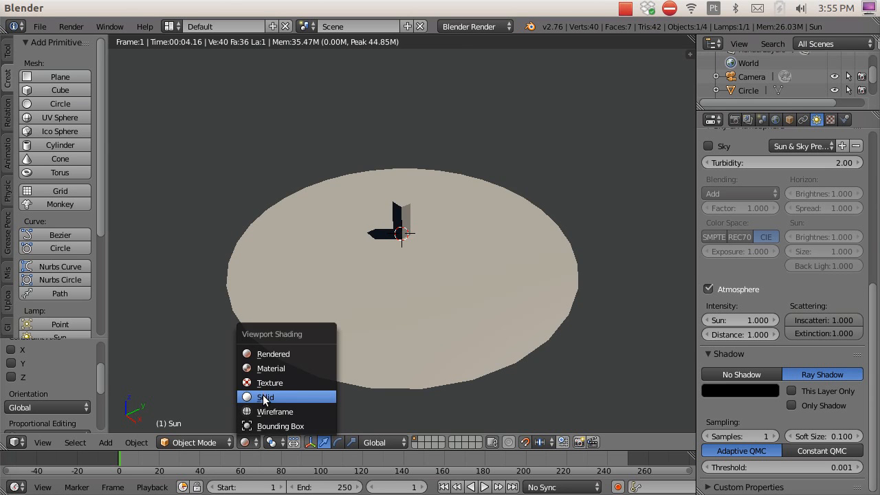
left_click(263, 397)
scroll(422, 292, "down", 3)
middle_click_drag(414, 295, 401, 288)
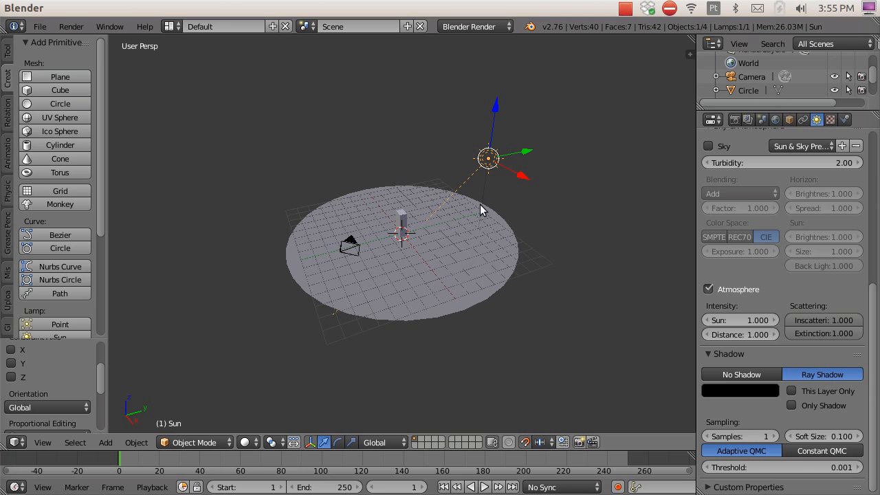
scroll(444, 234, "up", 2)
scroll(445, 235, "down", 1)
middle_click_drag(449, 272, 441, 226)
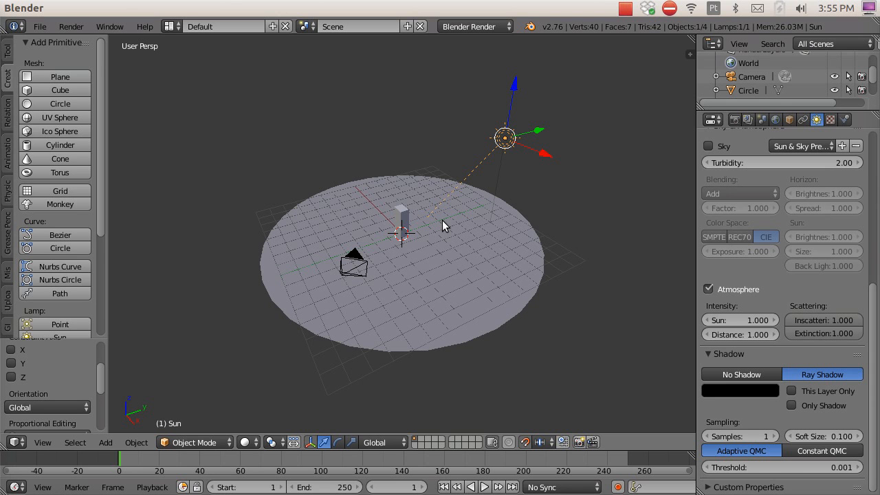
scroll(443, 227, "down", 2)
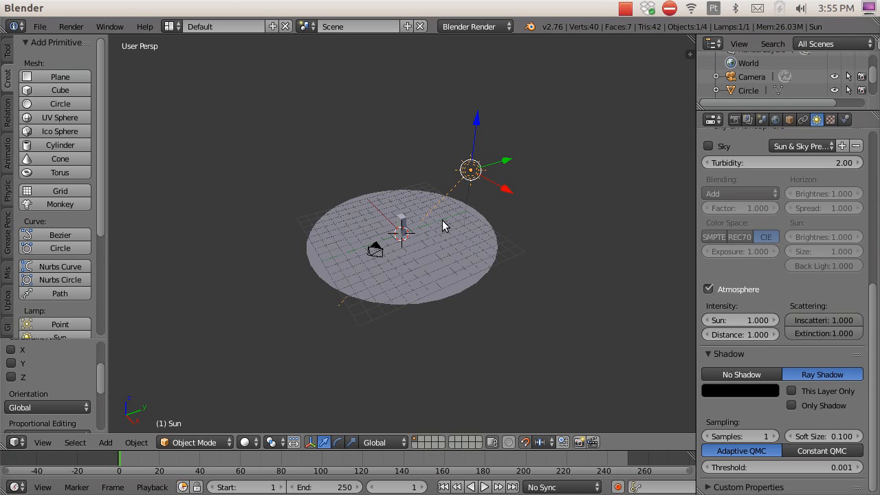
scroll(442, 225, "up", 2)
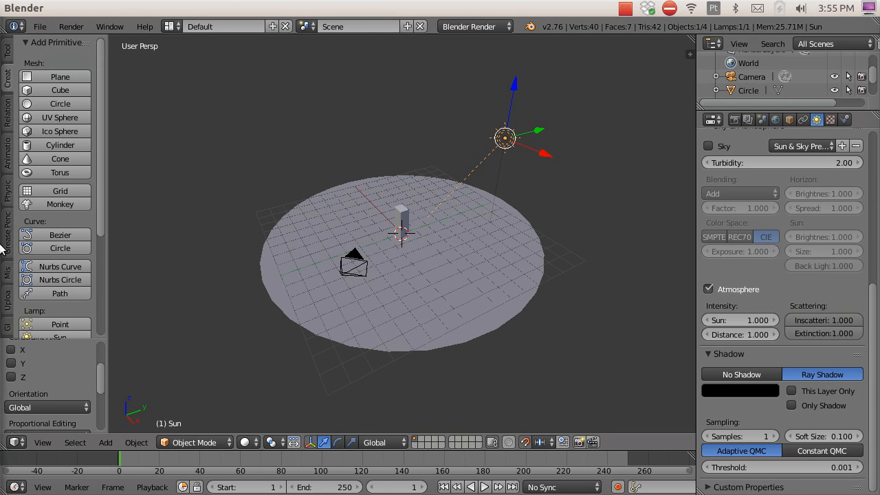
Switch to Firefox and search the web for "blender sun position" in a new tab
mouse_move(2, 188)
left_click(16, 85)
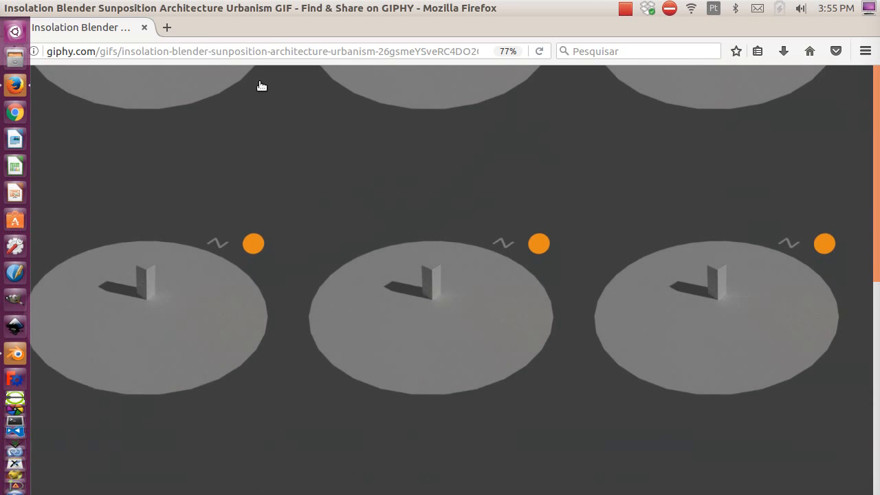
left_click(168, 28)
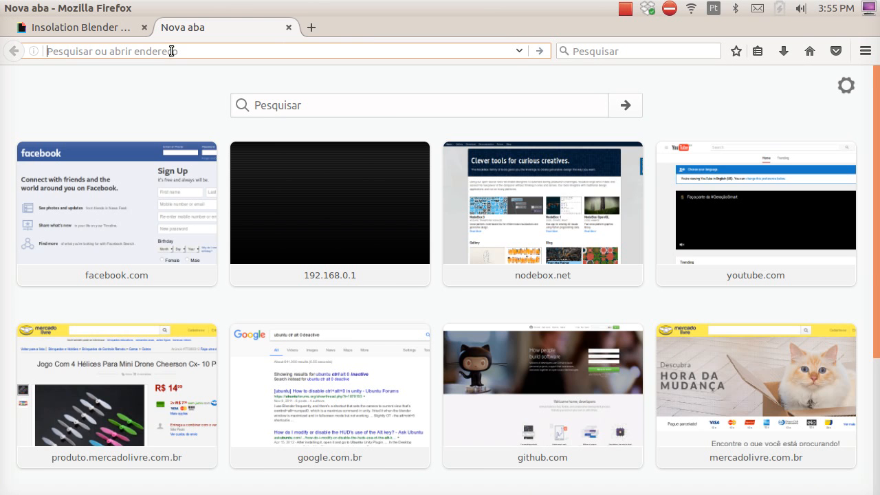
type("blender su")
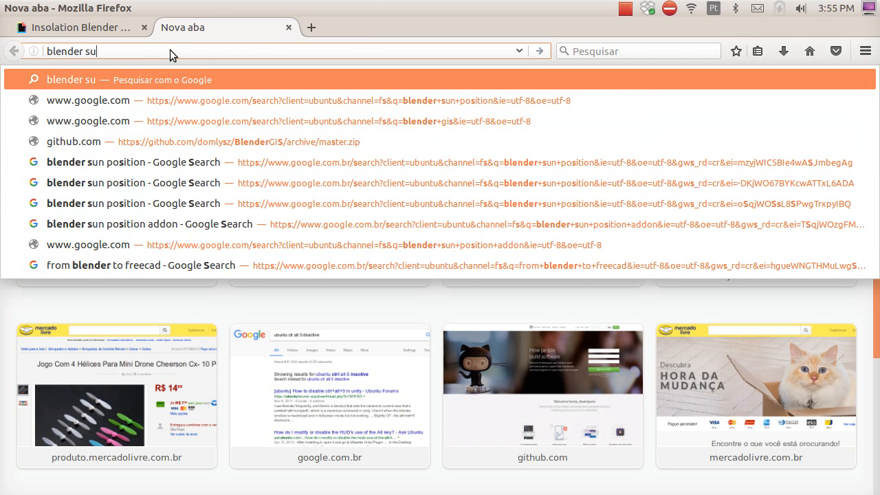
type("n position")
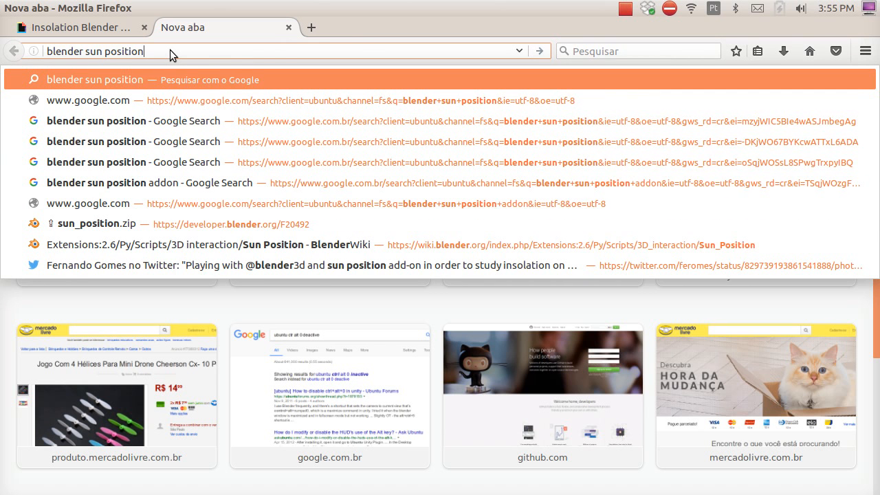
key("Return")
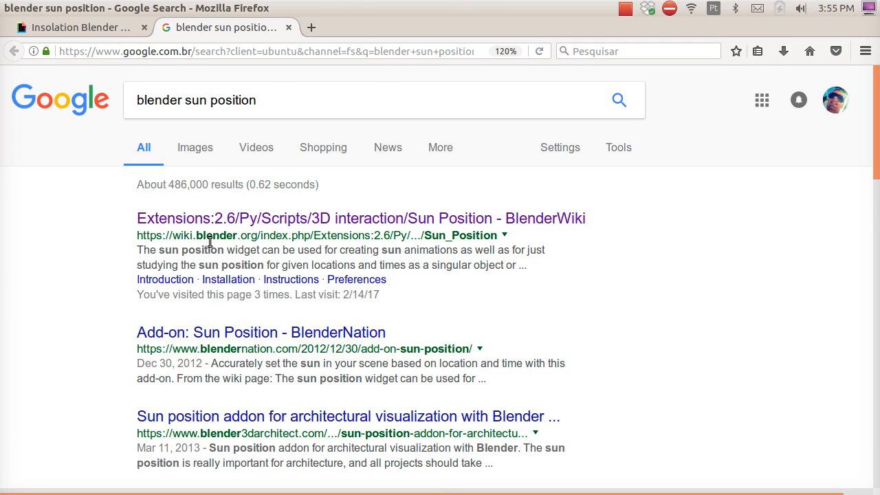
Open the BlenderWiki page for the Sun Position extension from the search results
left_click(337, 220)
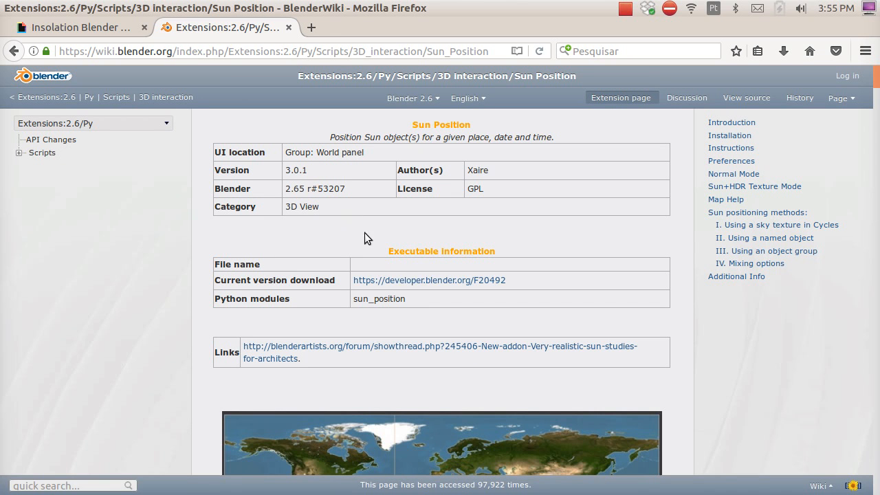
scroll(430, 283, "down", 1)
scroll(438, 263, "up", 1)
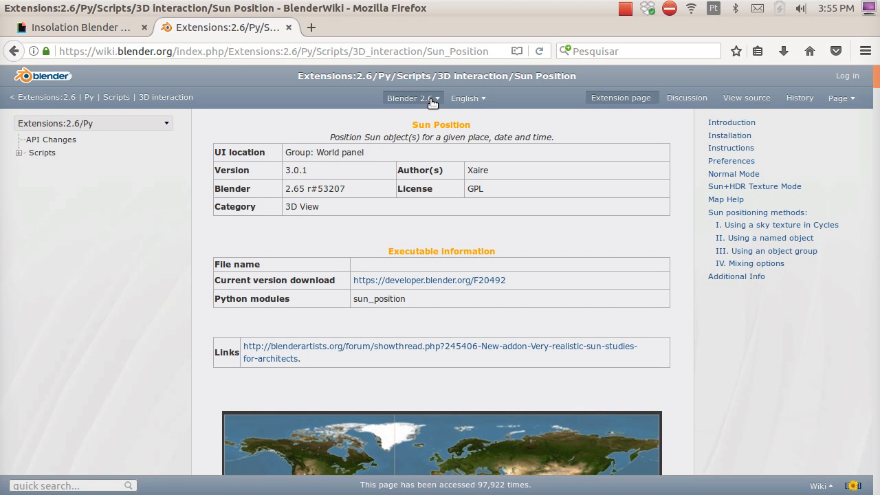
Download sun_position.zip from the extension page's current-version link and save the file
left_click(429, 281)
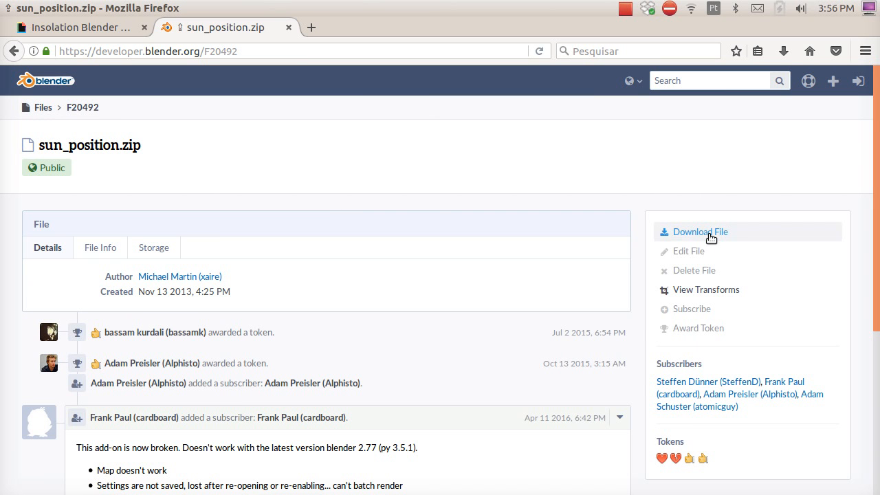
left_click(709, 234)
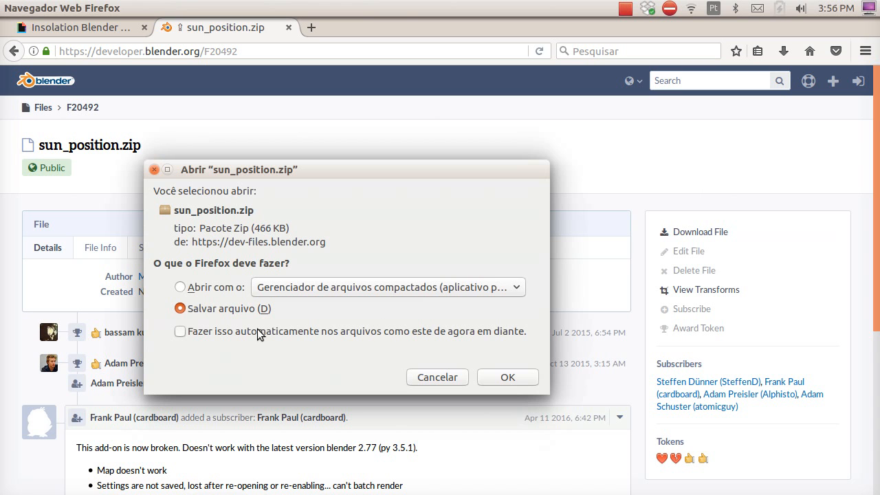
left_click(502, 379)
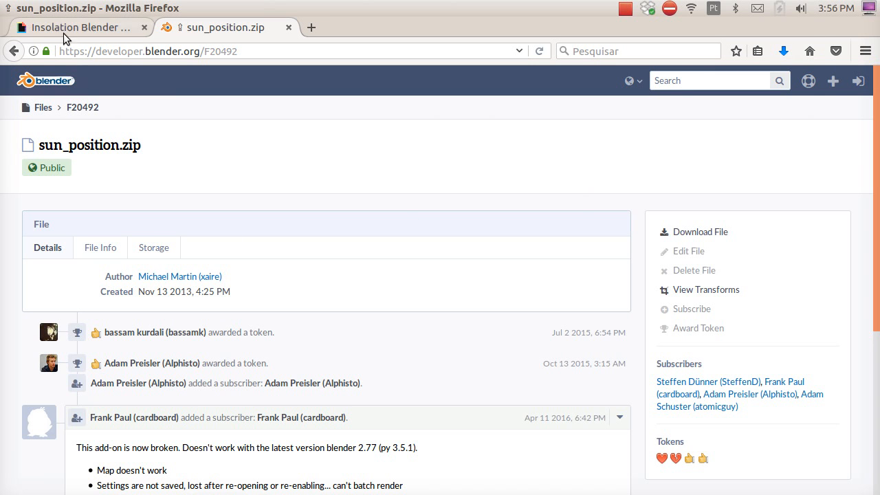
Switch to Blender and install the add-on from sun_position.zip in the Downloads folder through the User Preferences
mouse_move(1, 103)
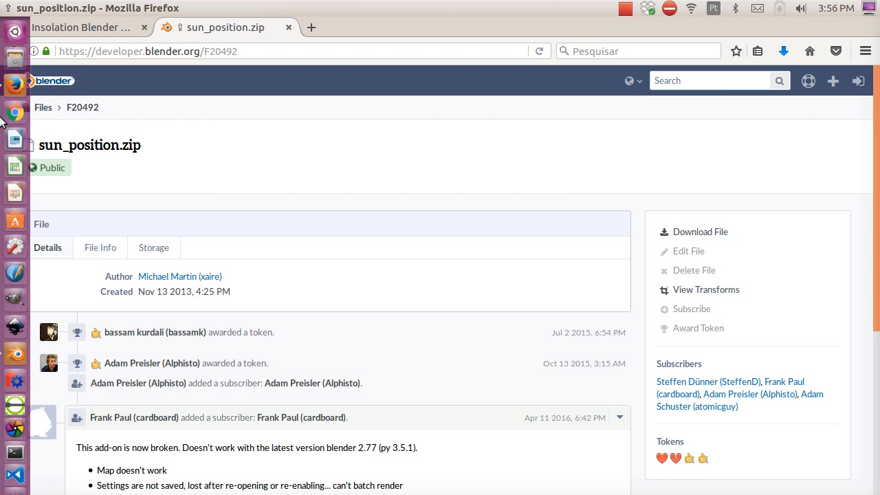
left_click(12, 355)
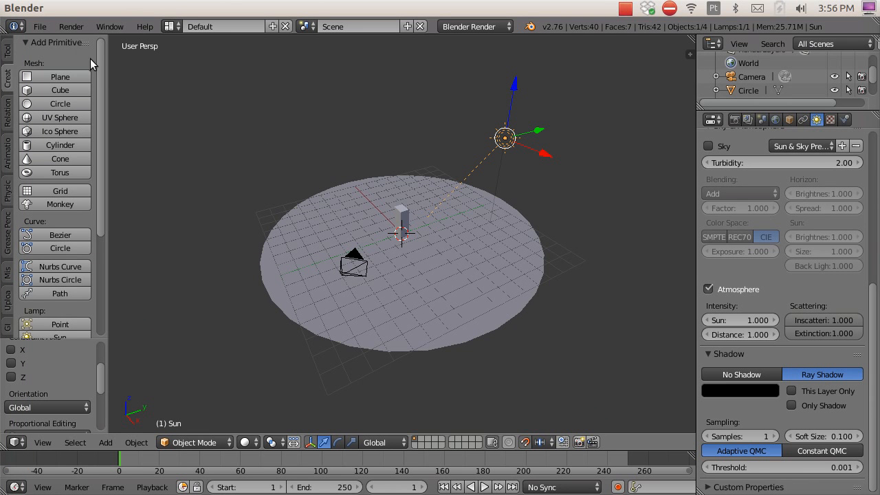
left_click(39, 27)
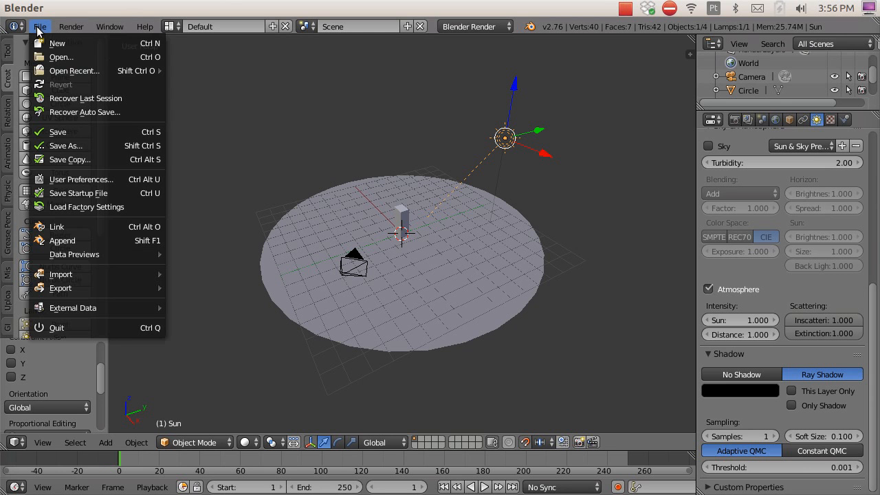
left_click(92, 179)
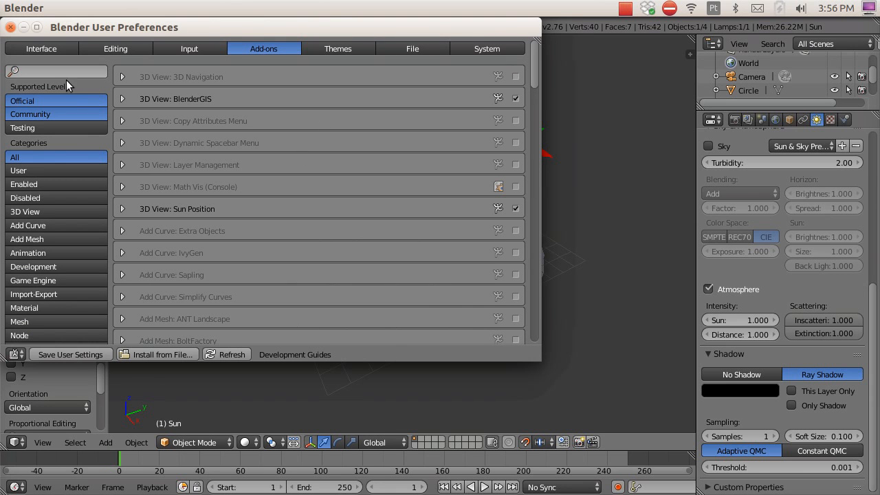
left_click(154, 353)
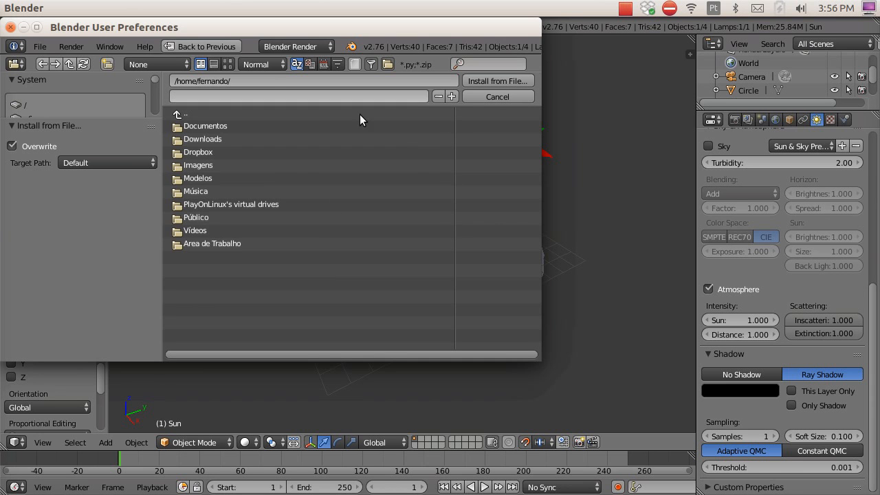
left_click(202, 139)
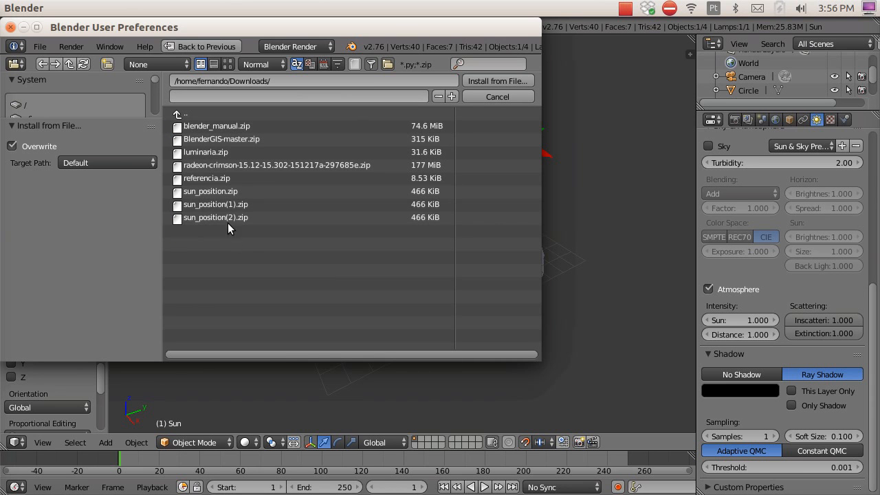
left_click(219, 191)
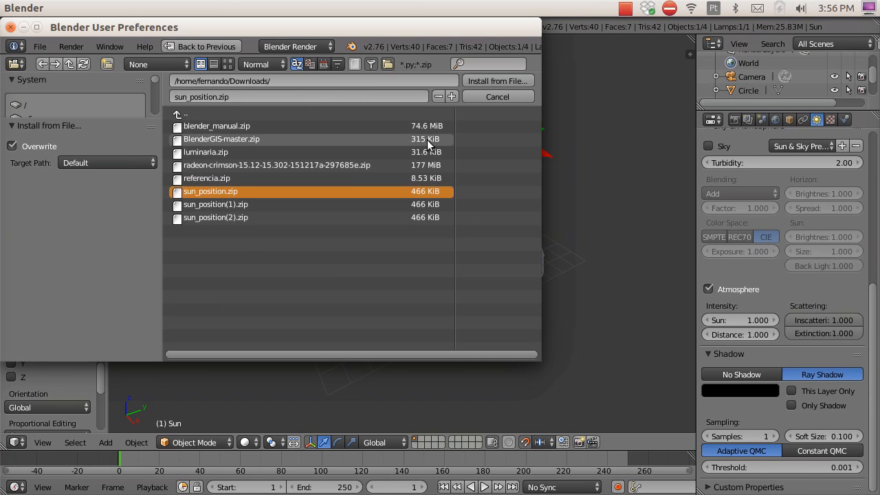
left_click(500, 80)
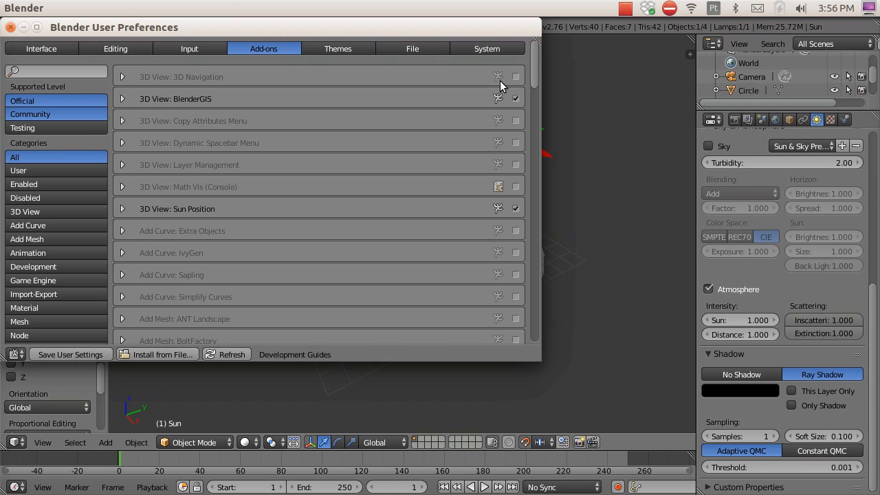
Filter the add-ons by "sun", examine the Sun Position entry's details, and close the User Preferences
left_click(85, 70)
type("sun")
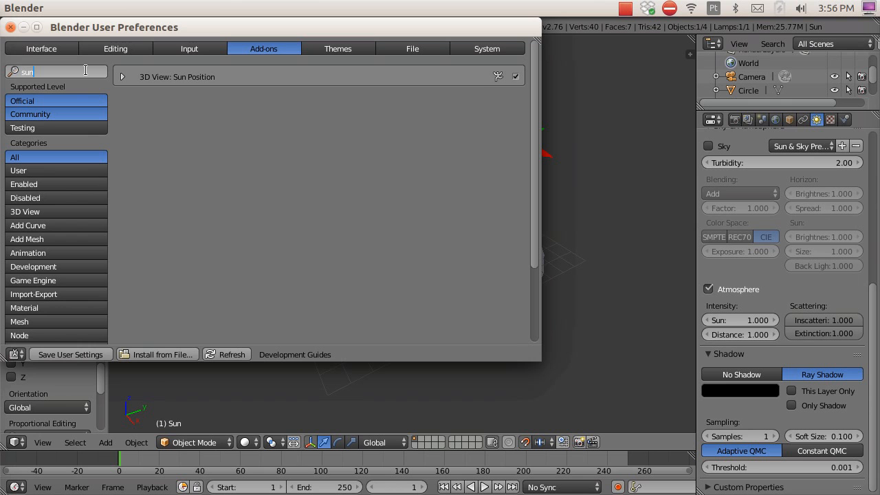
key("Return")
left_click(121, 76)
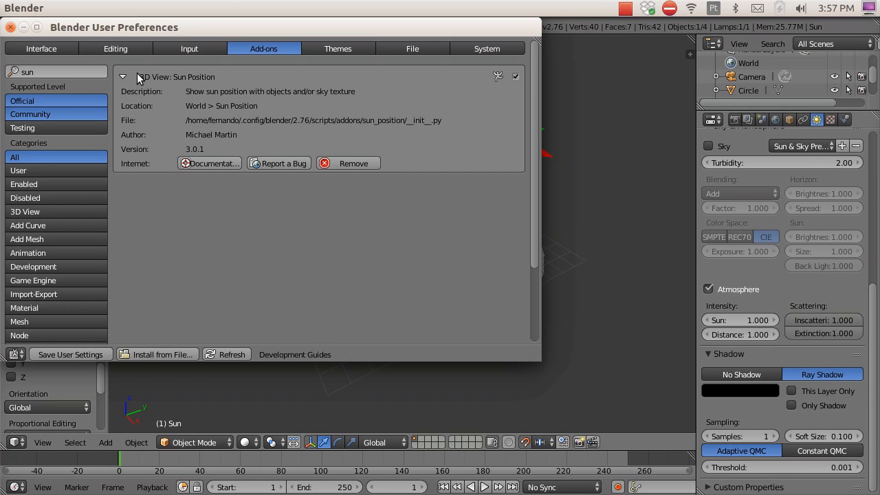
left_click(9, 28)
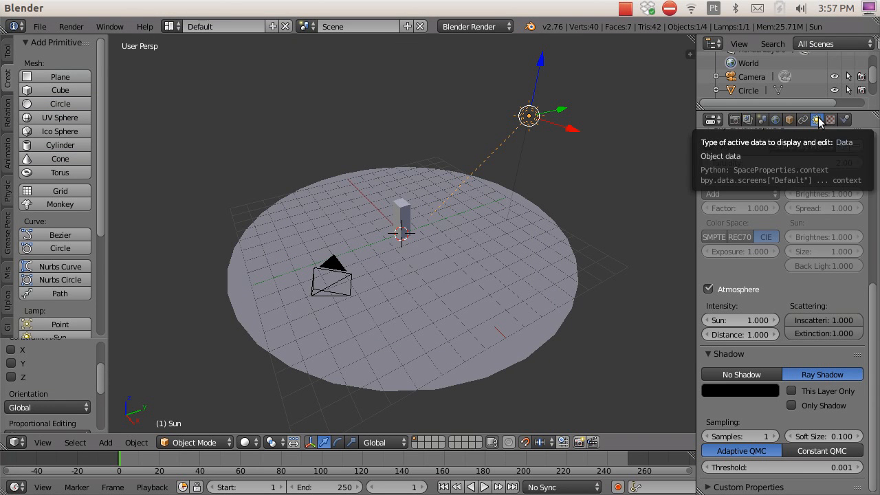
Review the Sun Position add-on's own preferences in the World properties and leave them as they are
left_click(776, 119)
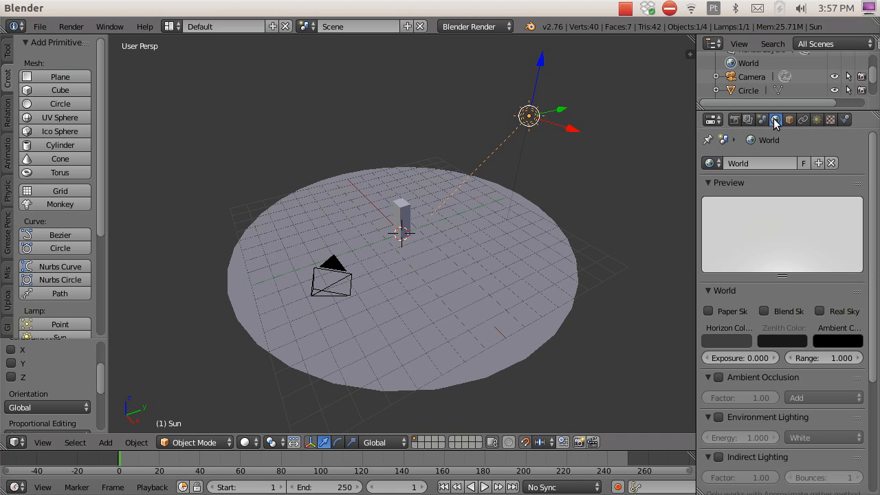
left_click_drag(871, 177, 863, 354)
left_click(756, 487)
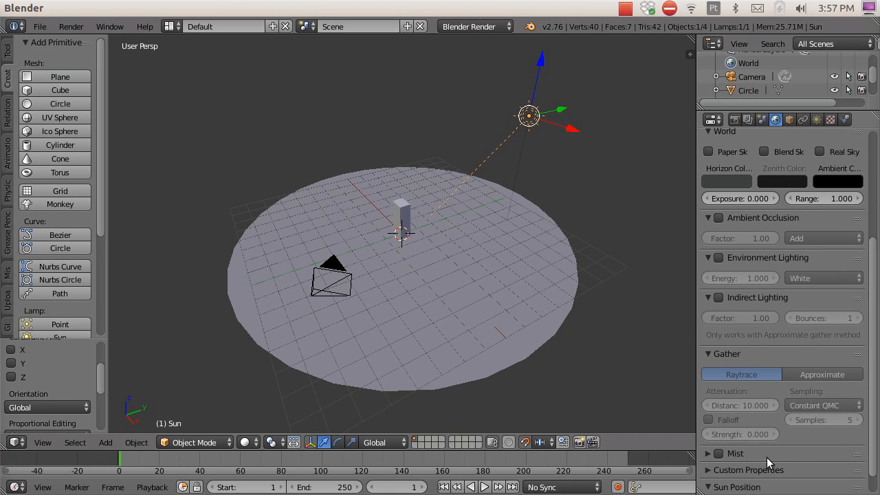
scroll(799, 442, "down", 1)
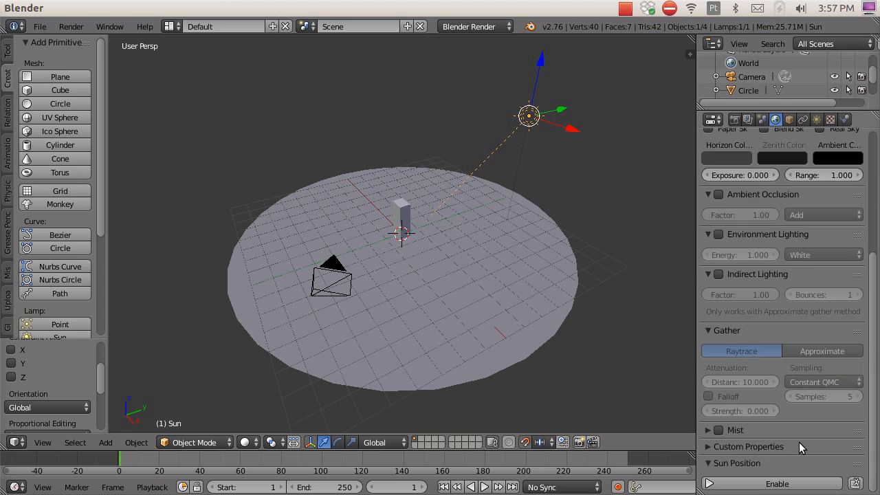
left_click(856, 485)
scroll(848, 432, "down", 8)
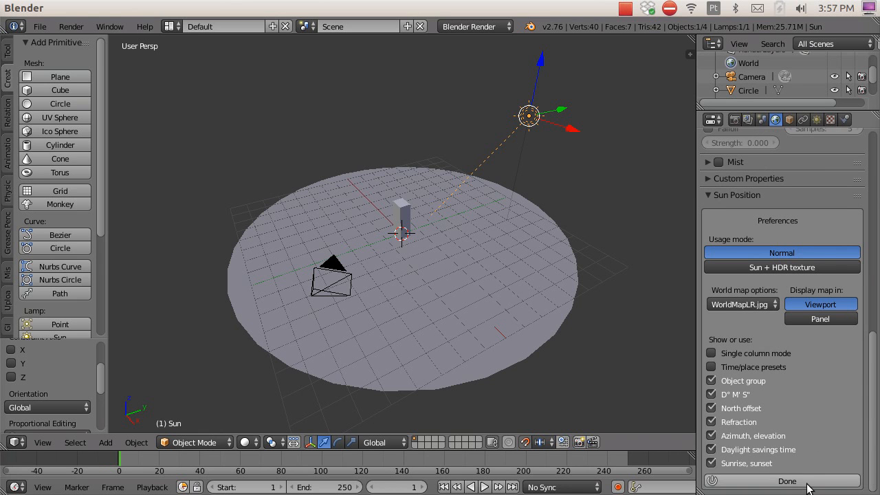
left_click(807, 483)
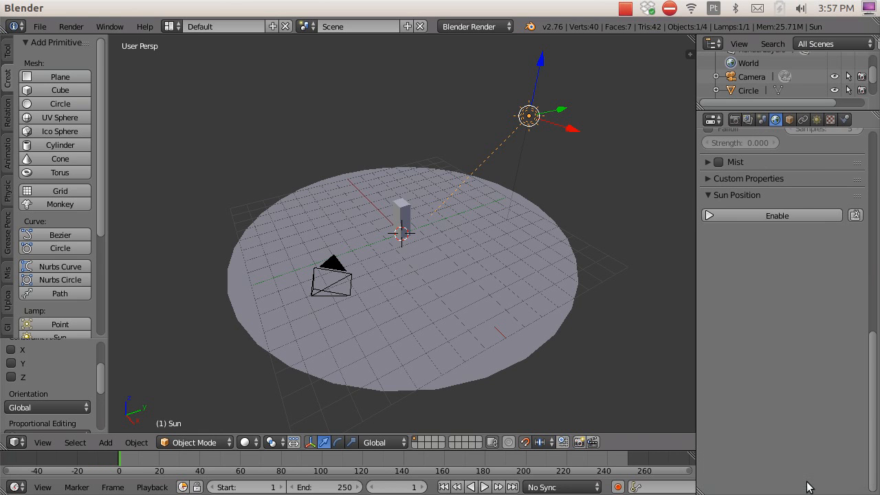
Enable Sun Position and turn on Use object with the Sun lamp as the controlled object
left_click(791, 216)
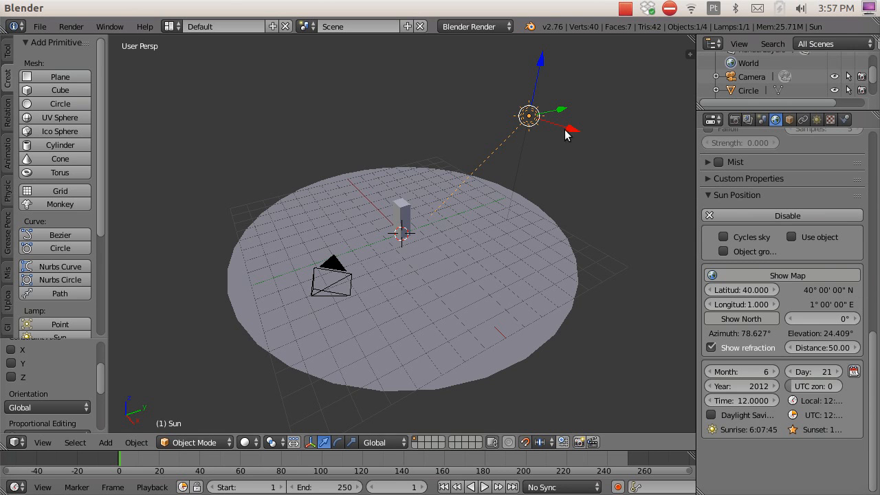
left_click(792, 237)
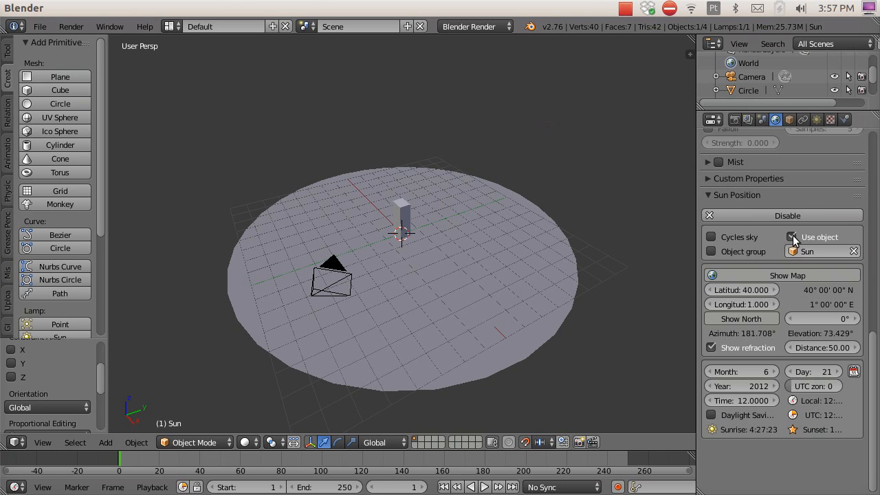
left_click(823, 254)
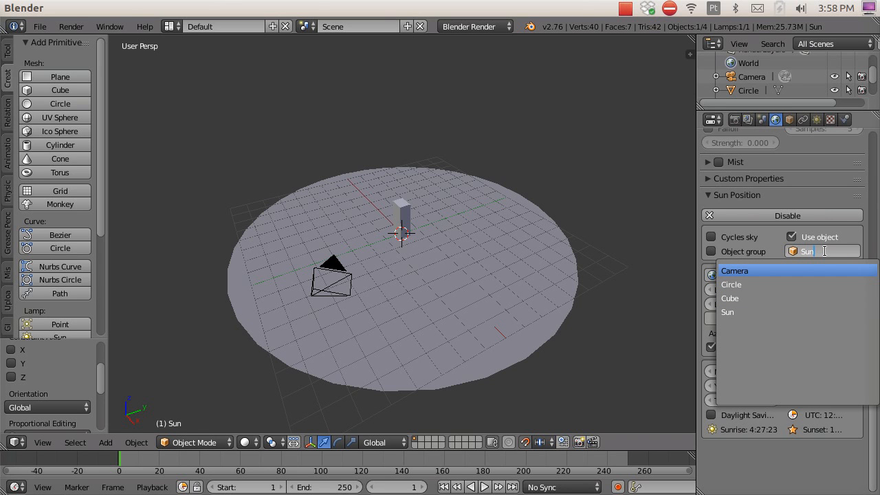
key("Escape")
scroll(745, 74, "up", 3)
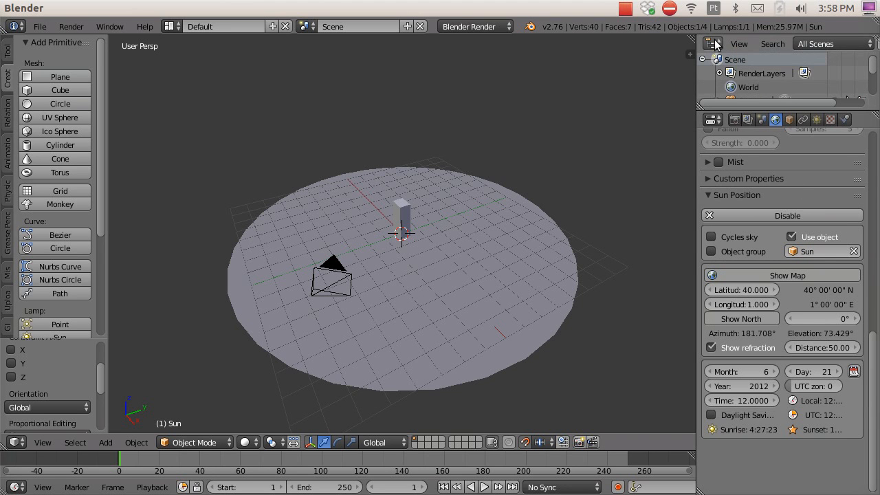
scroll(773, 77, "down", 5)
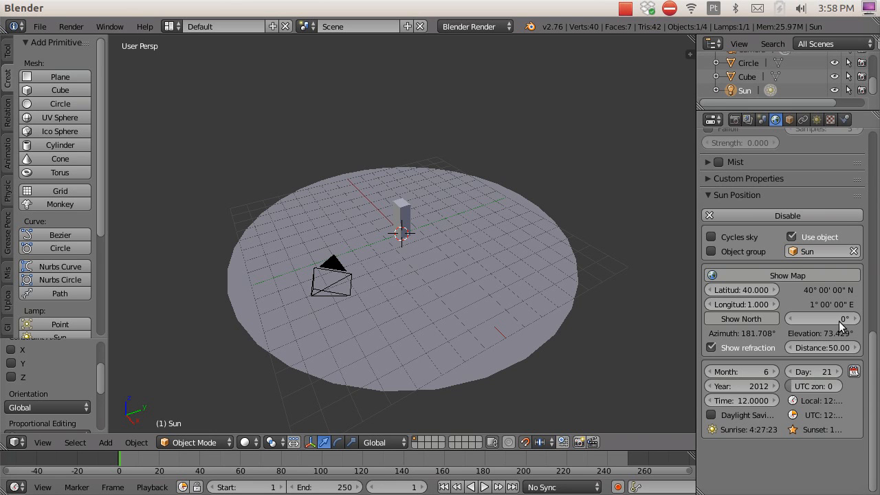
Set the Sun Position location to latitude -23 and longitude -46
left_click(753, 289)
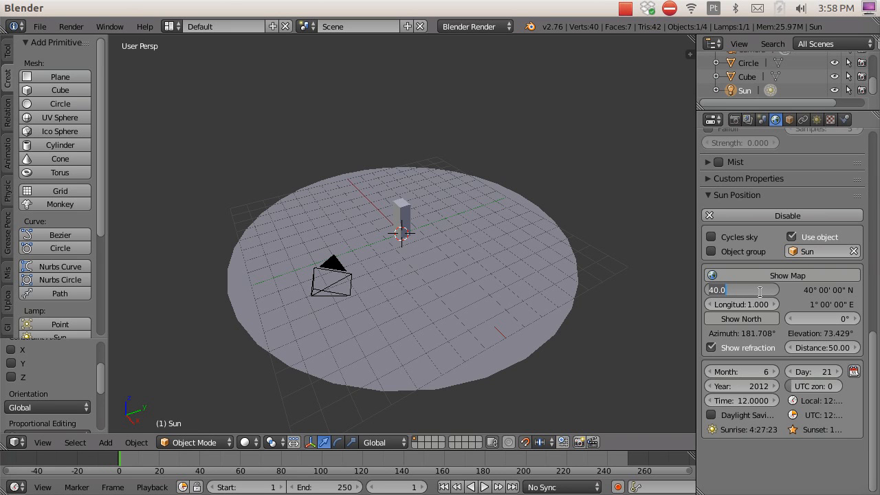
key("BackSpace")
type("-23")
key("Return")
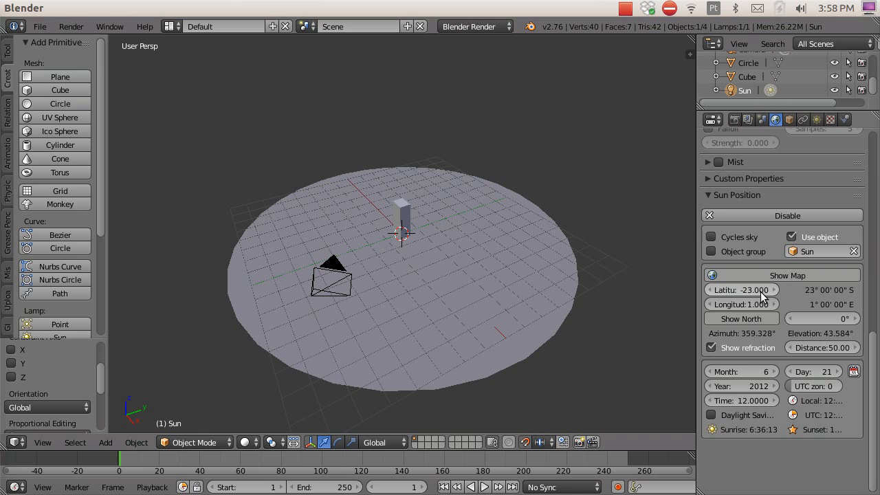
left_click(755, 304)
type("-46")
key("Return")
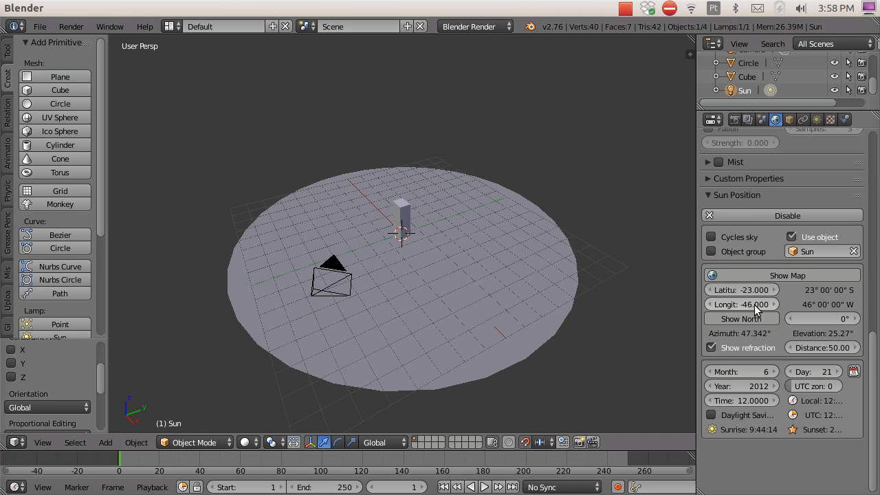
Set the Sun lamp's distance to 9 in the Sun Position settings
left_click(832, 347)
type("9")
key("Return")
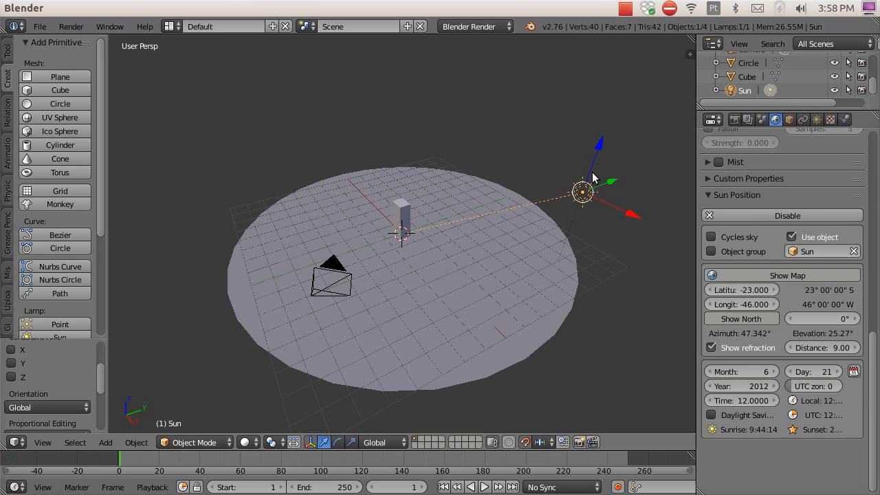
Set the Sun Position month to 3 and year to 2017, keeping day 21, and set the UTC zone to 3
left_click(754, 371)
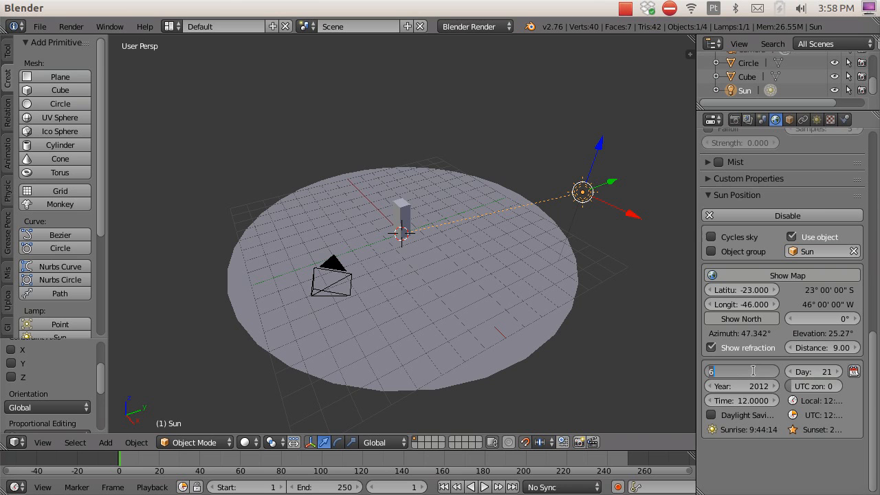
type("3")
key("Tab")
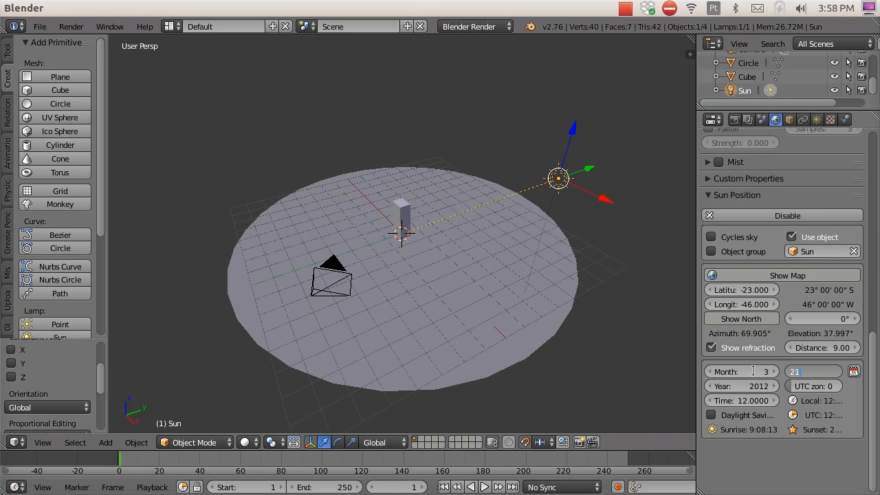
key("Tab")
type("2017")
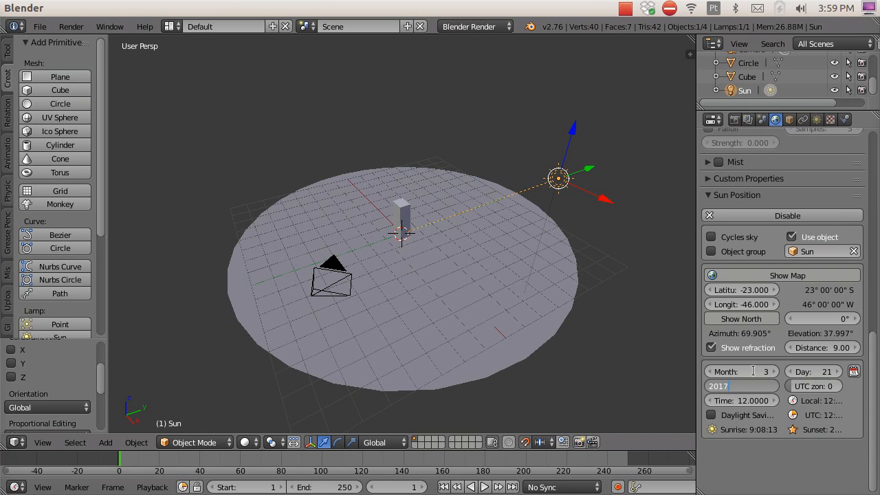
key("Tab")
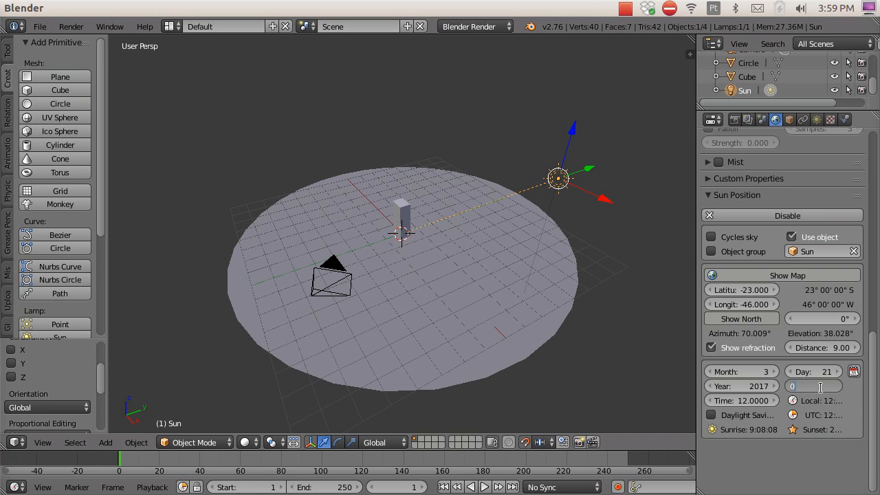
type("3")
key("Return")
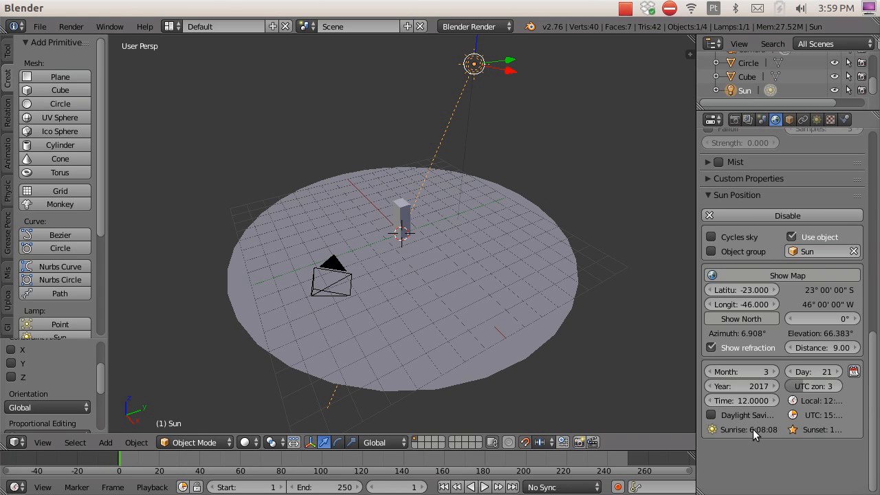
Widen the properties area to read the sunrise and sunset labels, and enable Daylight Savings
left_click_drag(696, 423, 647, 428)
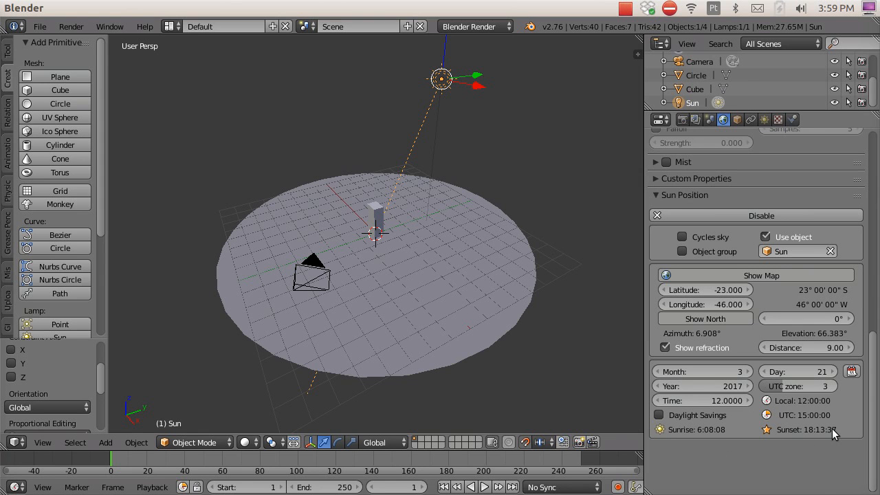
left_click(659, 416)
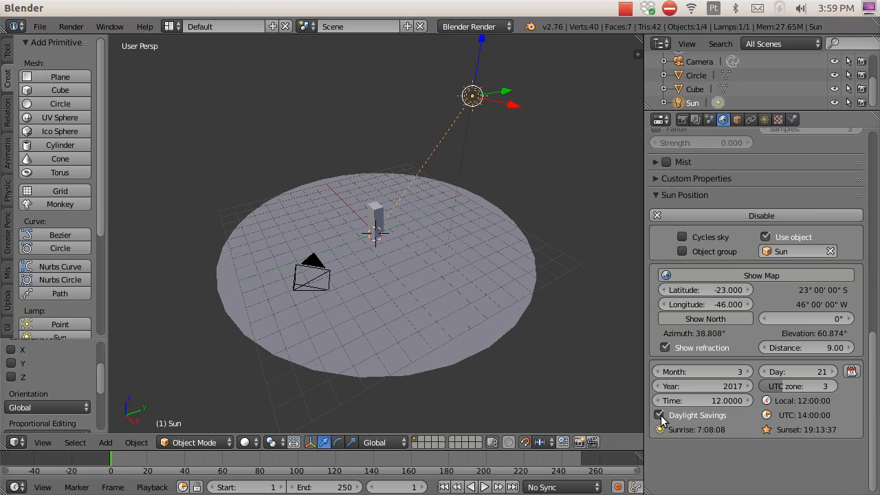
Disable Daylight Savings and set the Sun Position time to 10.52
left_click(660, 416)
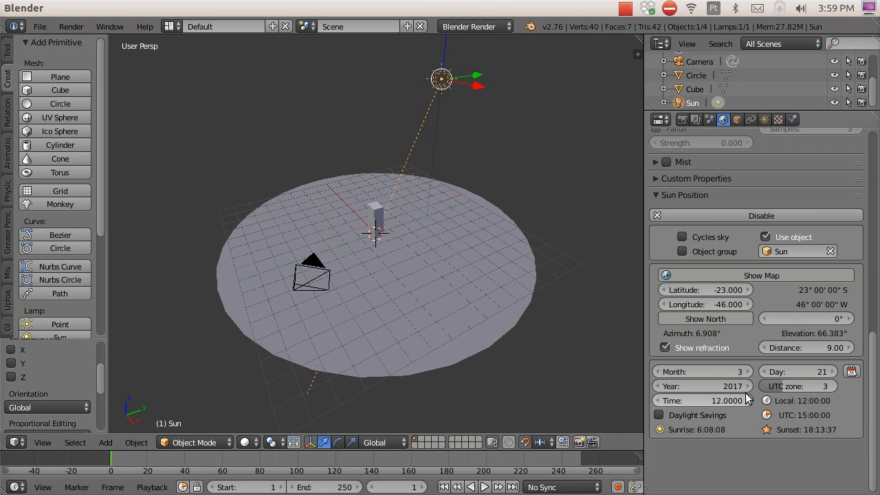
mouse_move(729, 403)
left_mouse_down()
mouse_move(698, 403)
mouse_move(743, 402)
mouse_move(718, 403)
left_mouse_up()
mouse_move(716, 372)
left_mouse_down()
mouse_move(702, 372)
mouse_move(729, 371)
mouse_move(713, 371)
left_mouse_up()
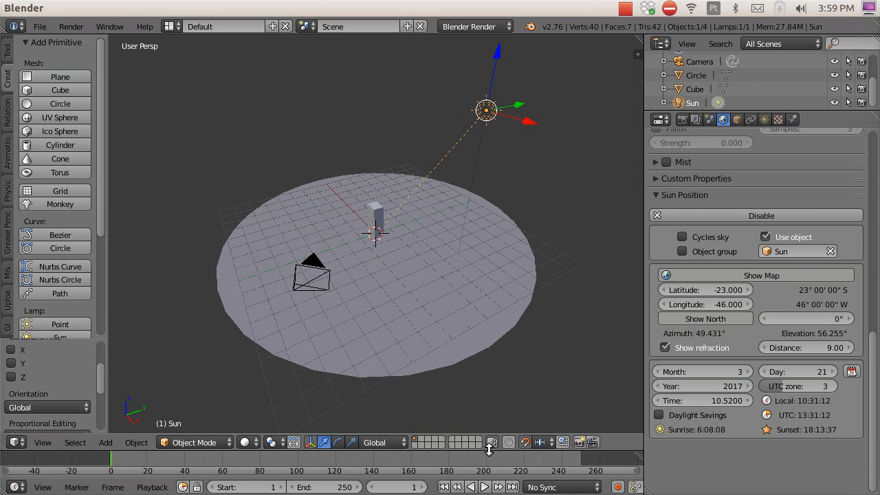
Enlarge the timeline area and set the viewport shading to Rendered
left_click_drag(492, 453, 486, 404)
left_click(244, 398)
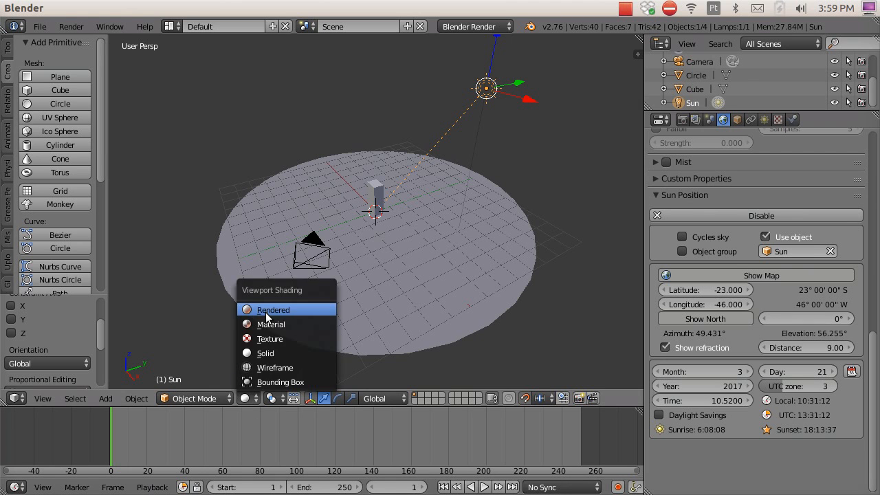
left_click(265, 313)
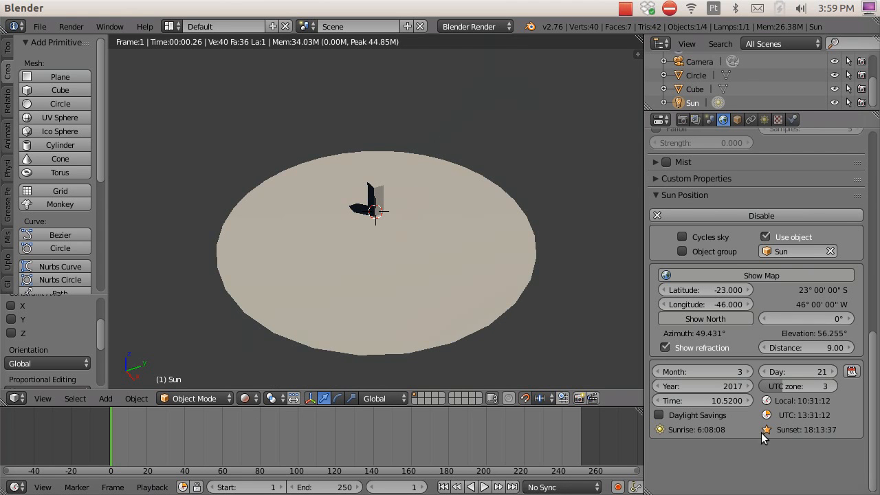
Preview the tower's shadow at Sun Position times 10, 16 and 18, and finish with the time set to 9
left_click(723, 401)
type("10.52")
key("Return")
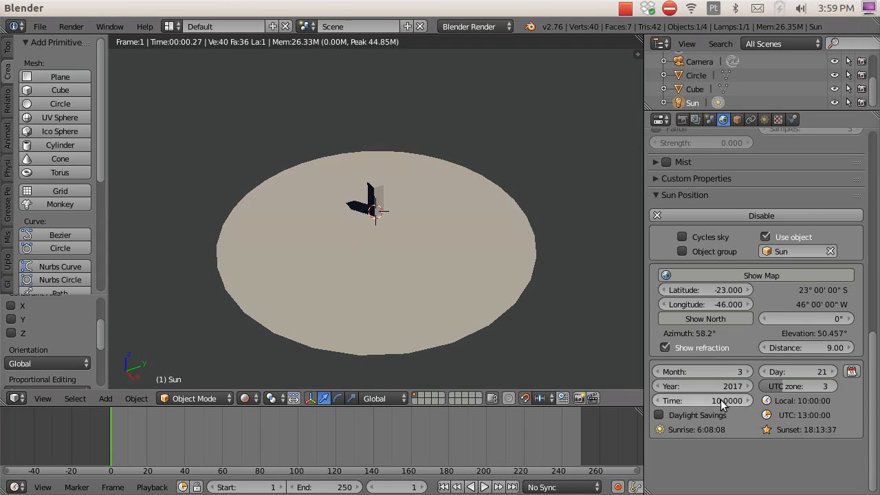
left_click(725, 399)
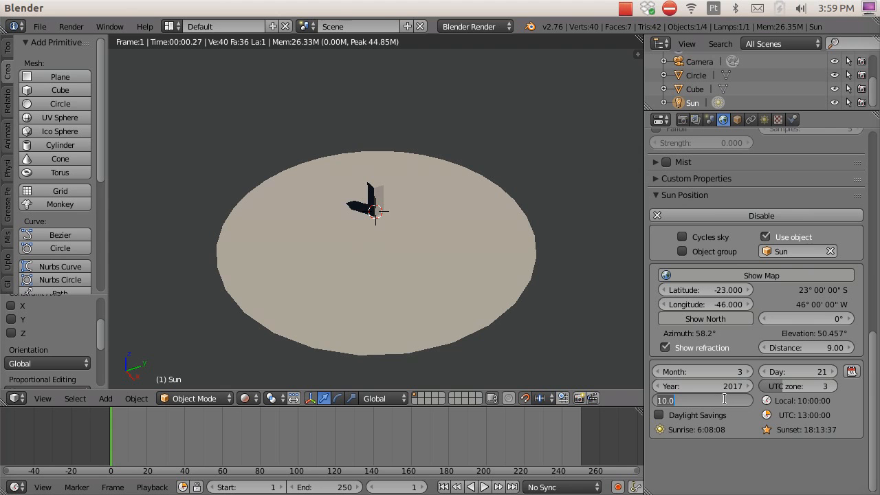
type("16")
key("Return")
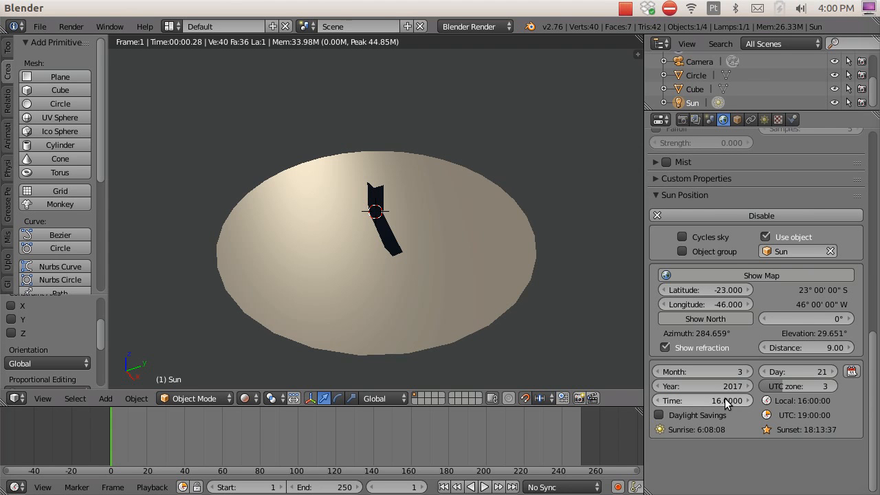
left_click(720, 398)
type("18")
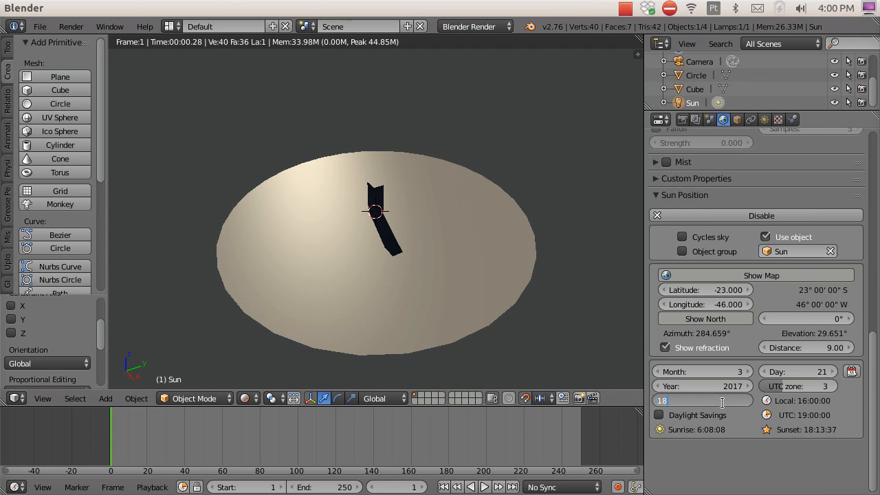
key("Return")
left_click(719, 401)
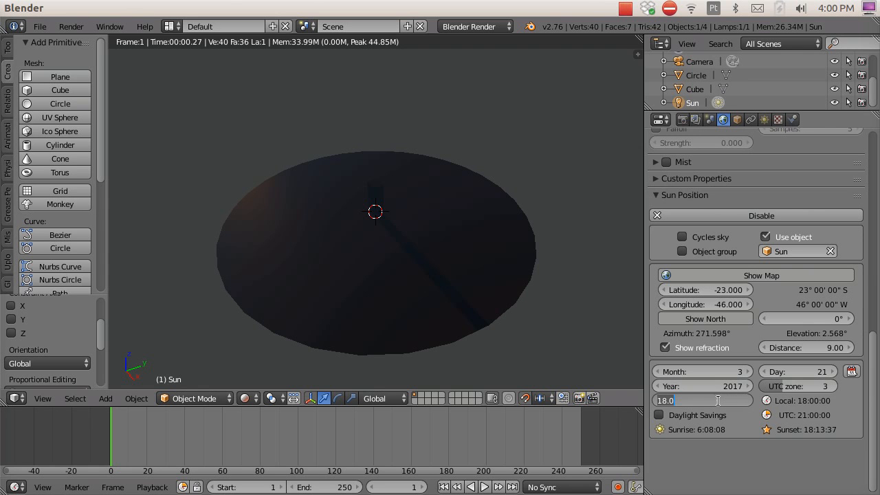
type("9")
key("Return")
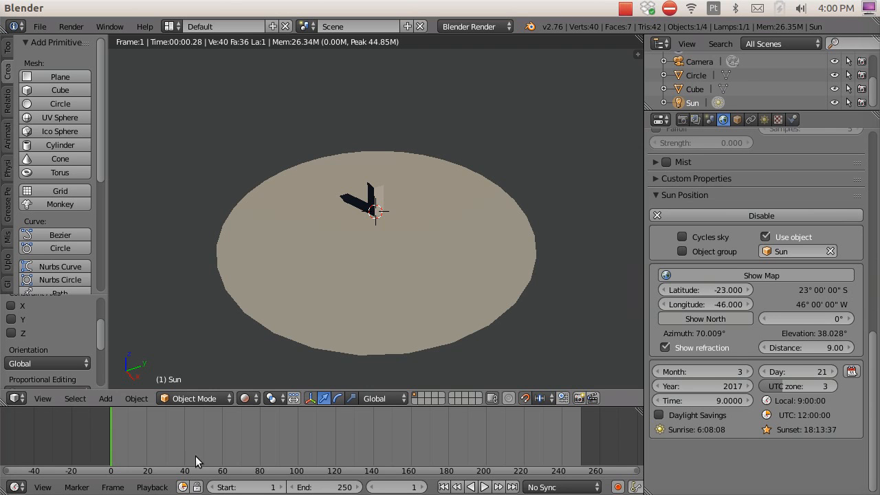
Return the viewport to Solid shading and show the Sun Position north line in the scene
left_click(246, 399)
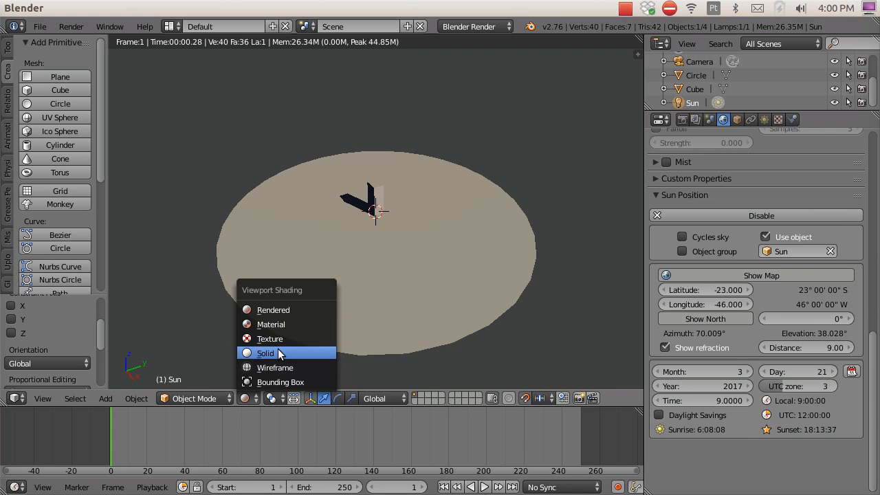
left_click(278, 351)
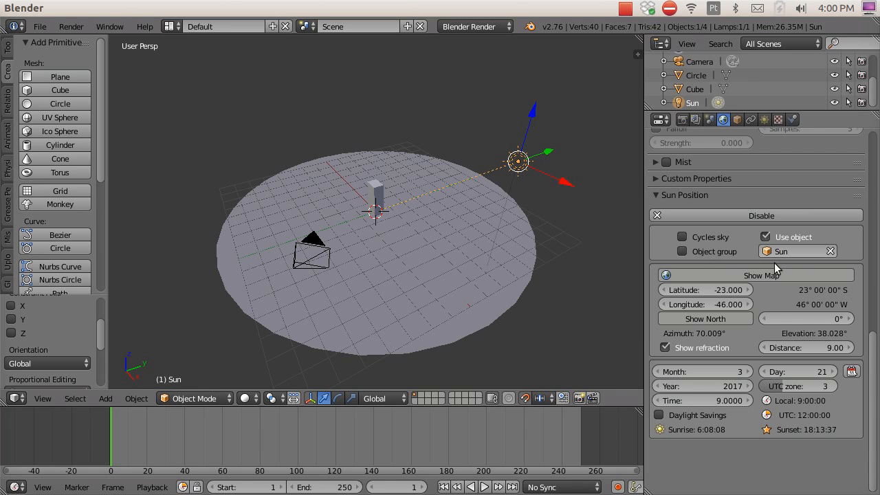
left_click(705, 318)
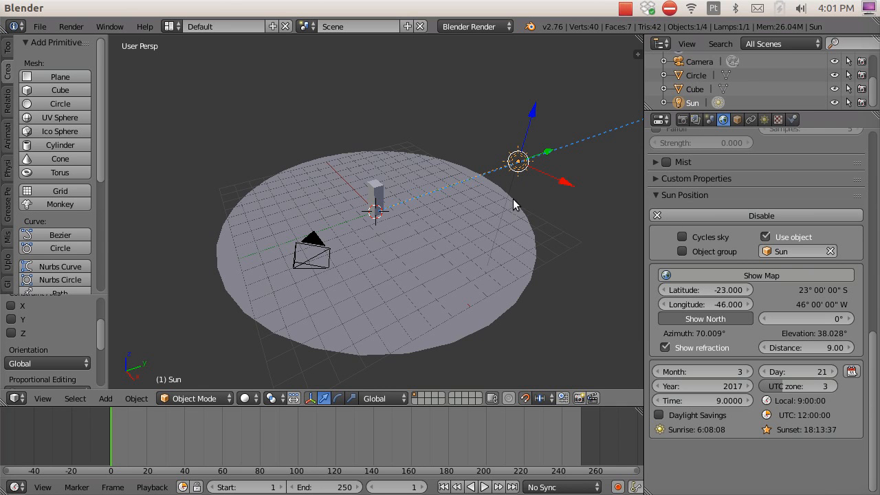
middle_click_drag(360, 260, 381, 263)
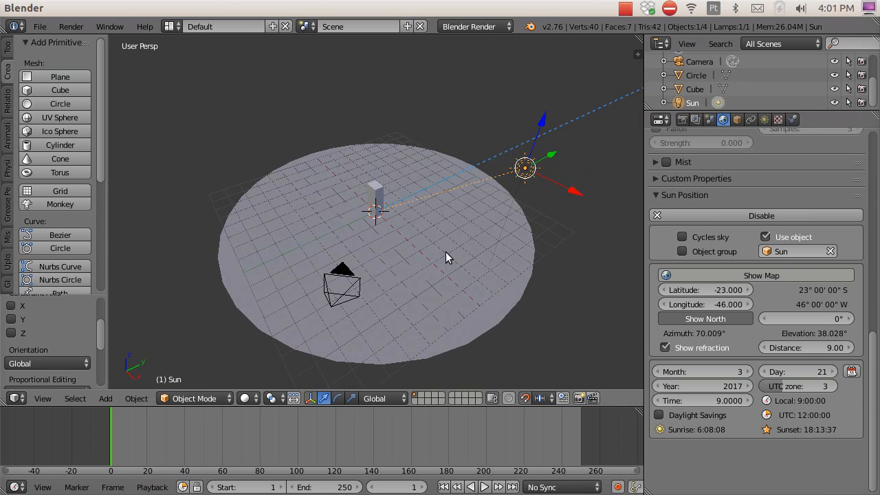
Examine the tower's shadow against the north line in Rendered shading and return to Solid shading
left_click(243, 401)
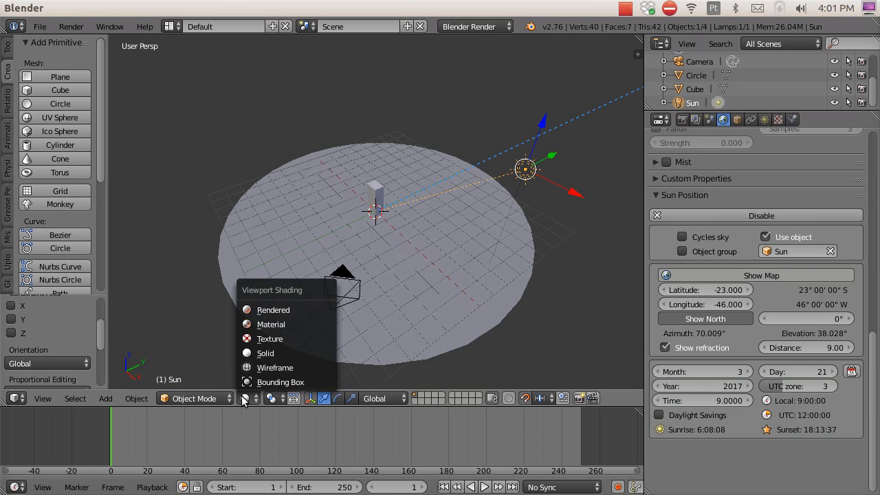
left_click(276, 311)
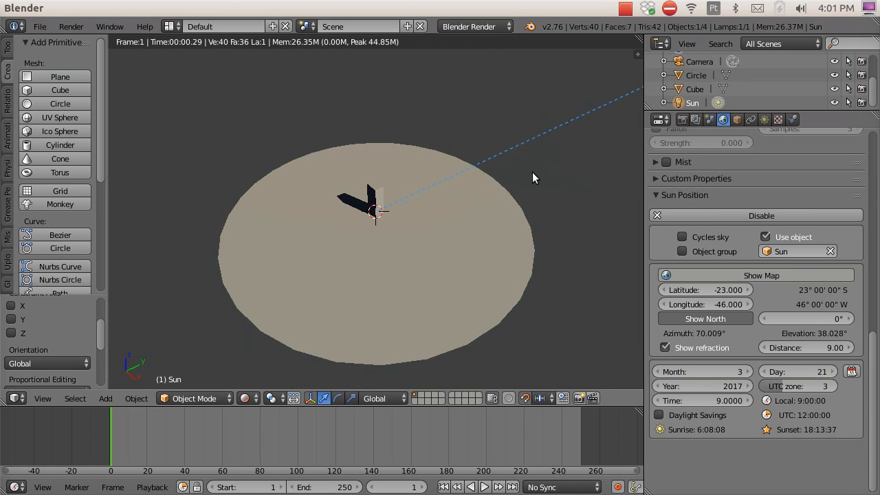
left_click(187, 402)
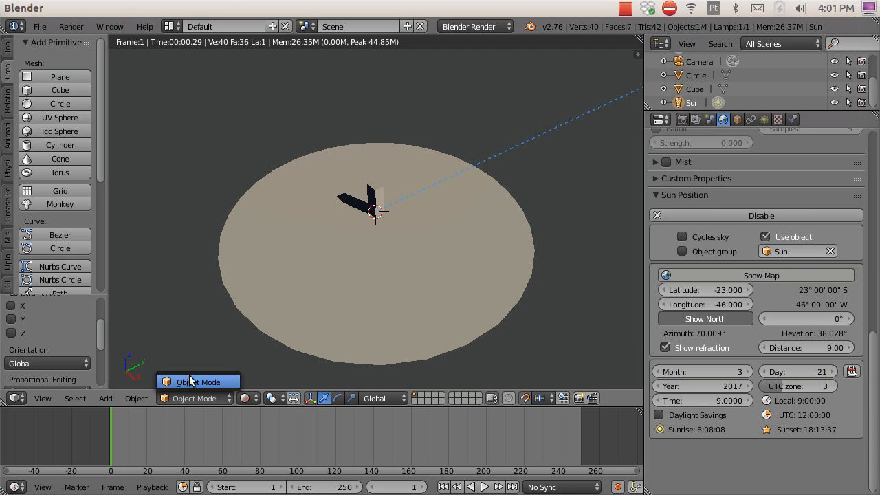
left_click(191, 380)
left_click(245, 399)
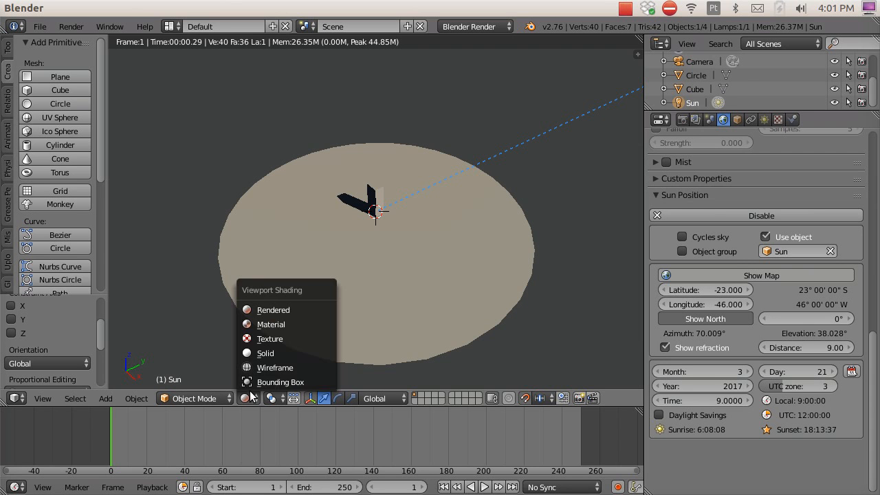
left_click(260, 351)
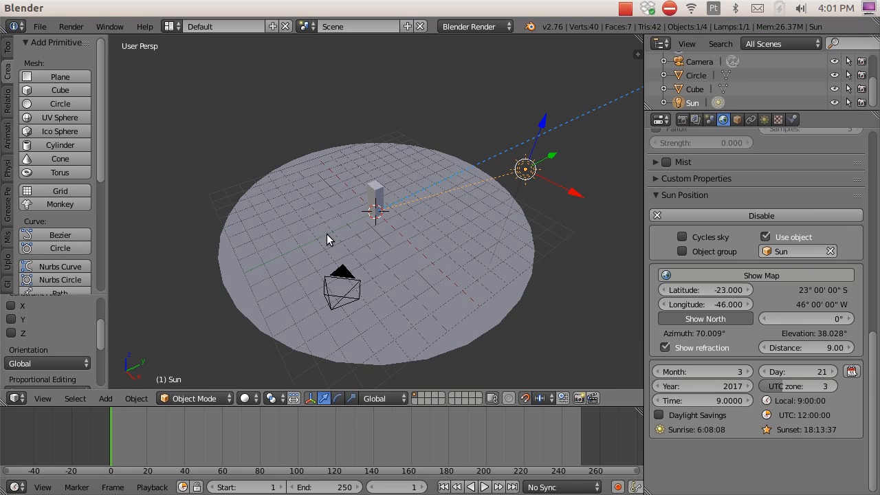
Add a UV sphere, move it 6 units up and outward along the X axis, and scale it to 0.6
key("shift+a")
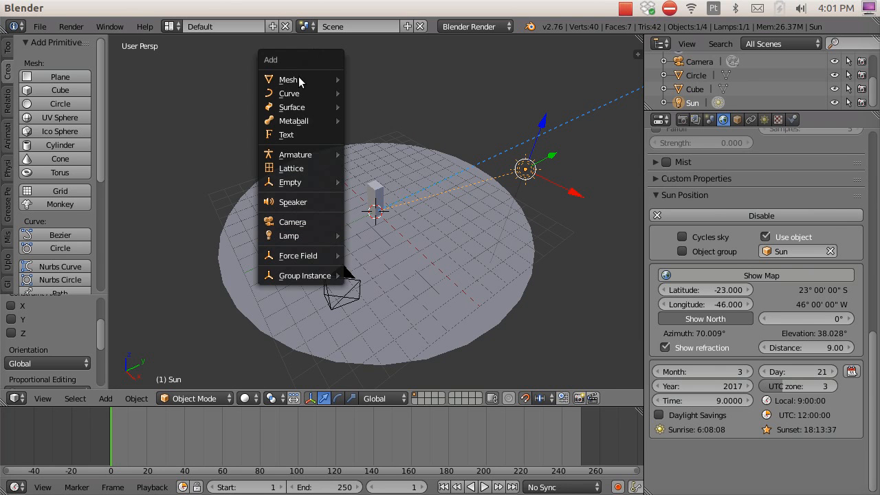
mouse_move(299, 80)
left_click(404, 118)
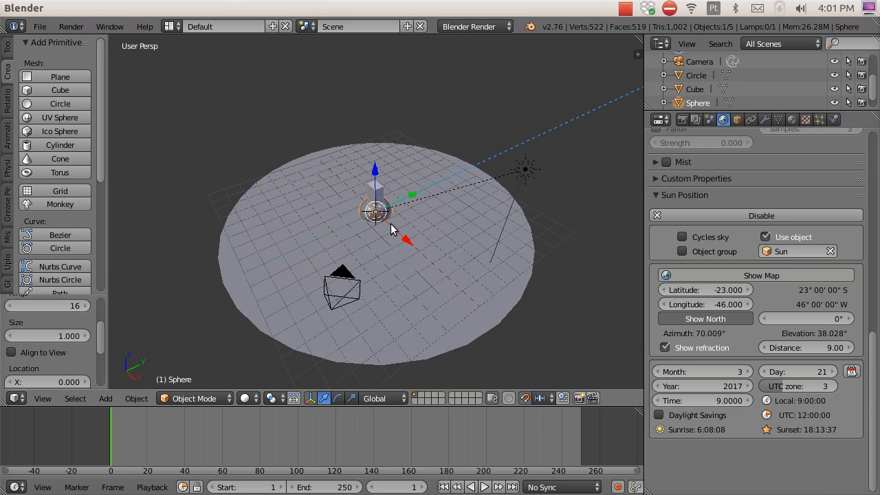
left_click_drag(375, 173, 393, 81)
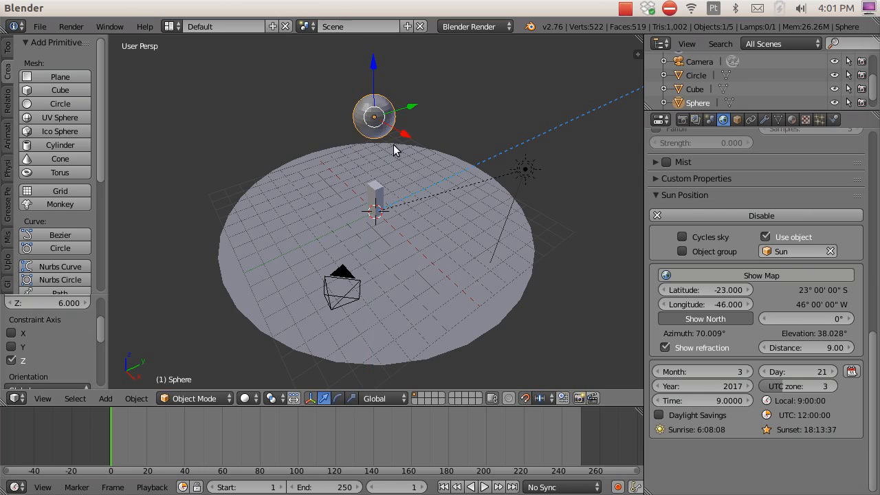
left_click_drag(405, 136, 445, 163)
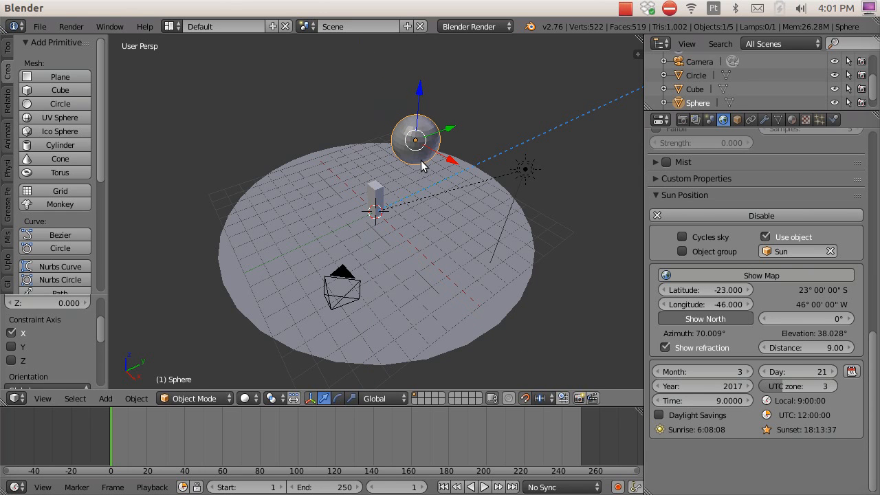
key("s")
left_click(419, 152)
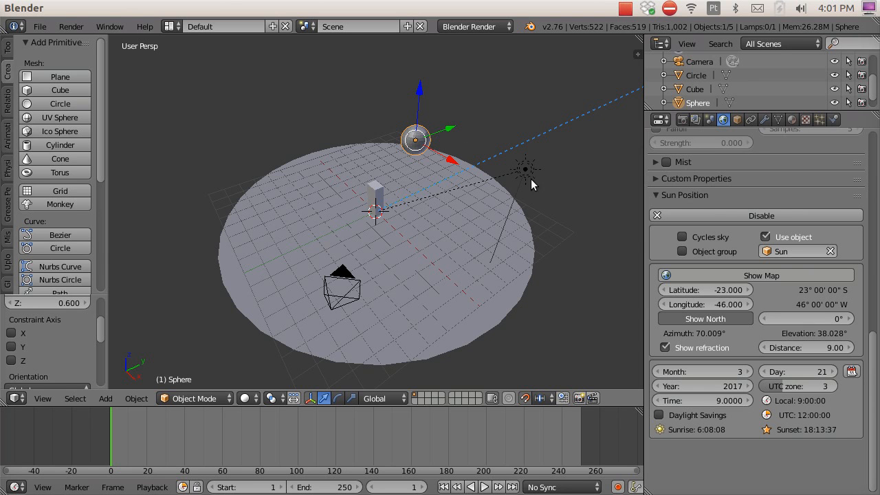
Enable Object group in Sun Position, release and set the group again with the sphere, and set the time to 8.63
left_click(684, 250)
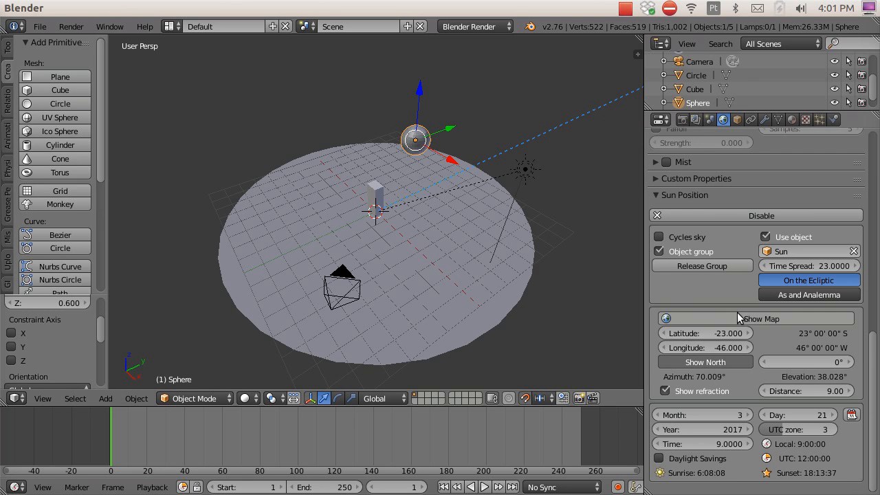
mouse_move(723, 444)
left_mouse_down()
mouse_move(708, 444)
mouse_move(719, 443)
left_mouse_up()
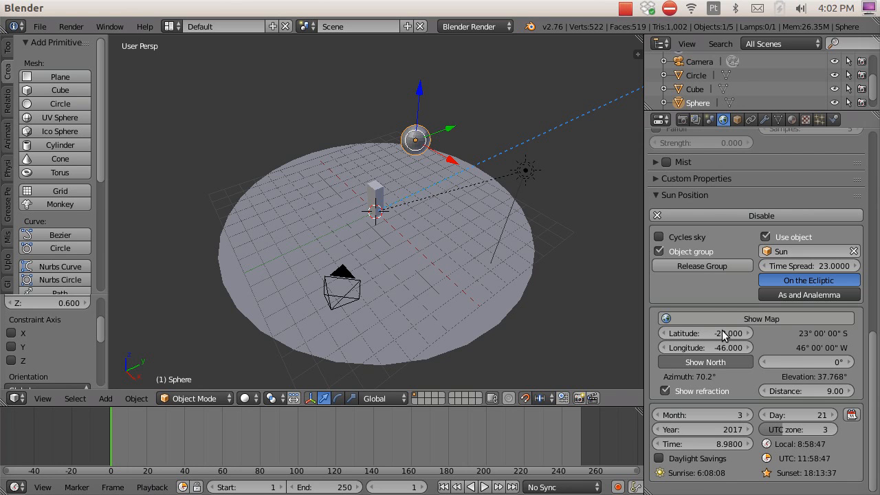
left_click(706, 268)
right_click(425, 142)
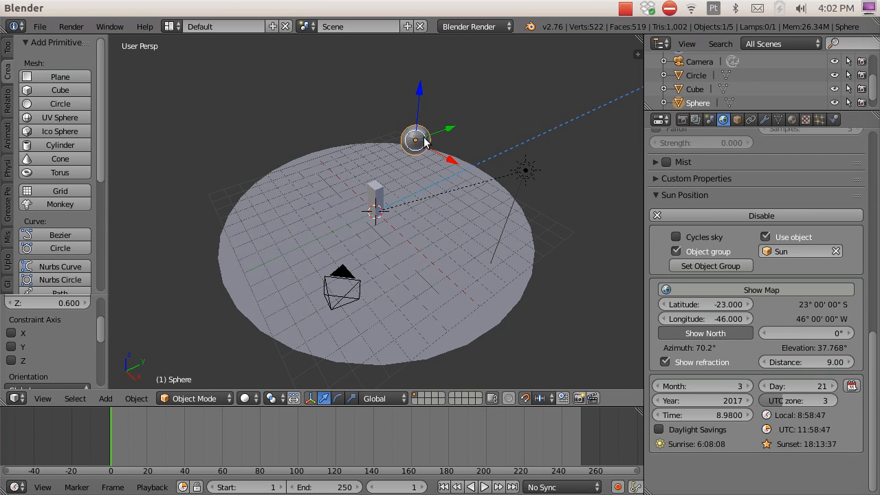
left_click(709, 266)
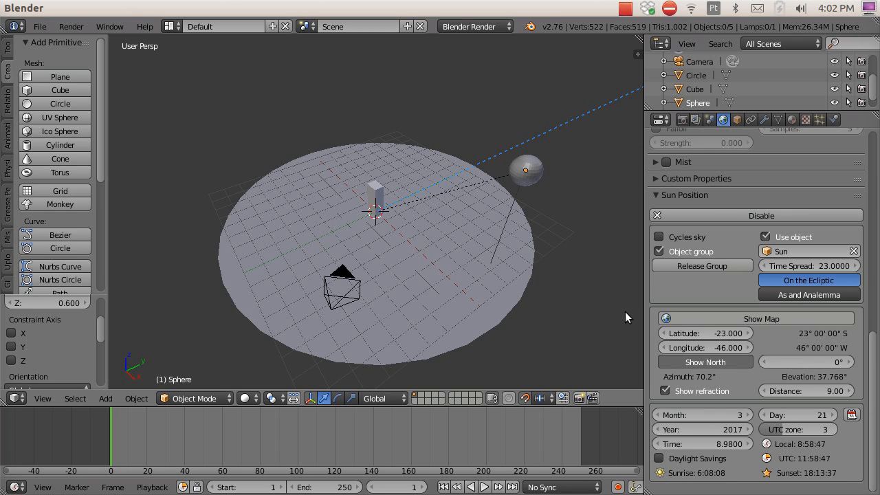
mouse_move(730, 446)
left_mouse_down()
mouse_move(700, 445)
mouse_move(750, 446)
mouse_move(702, 446)
mouse_move(730, 445)
left_mouse_up()
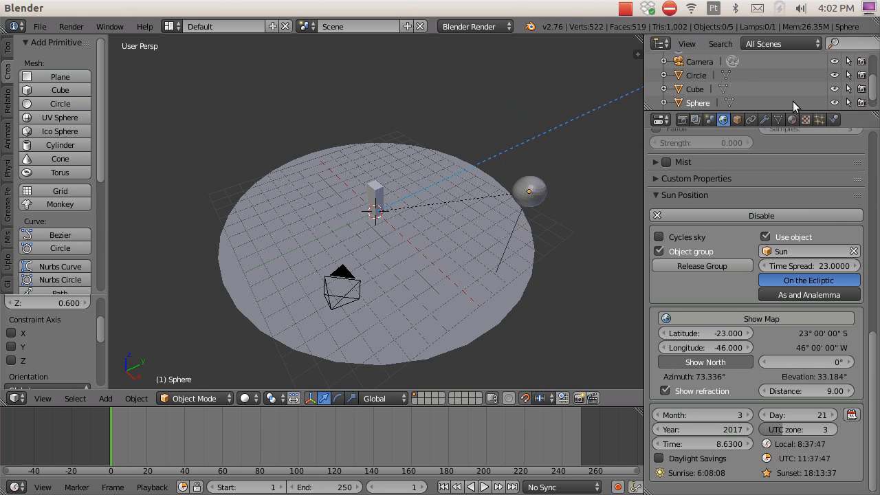
Switch the render engine to Cycles Render and create a new material for the sphere
right_click(536, 185)
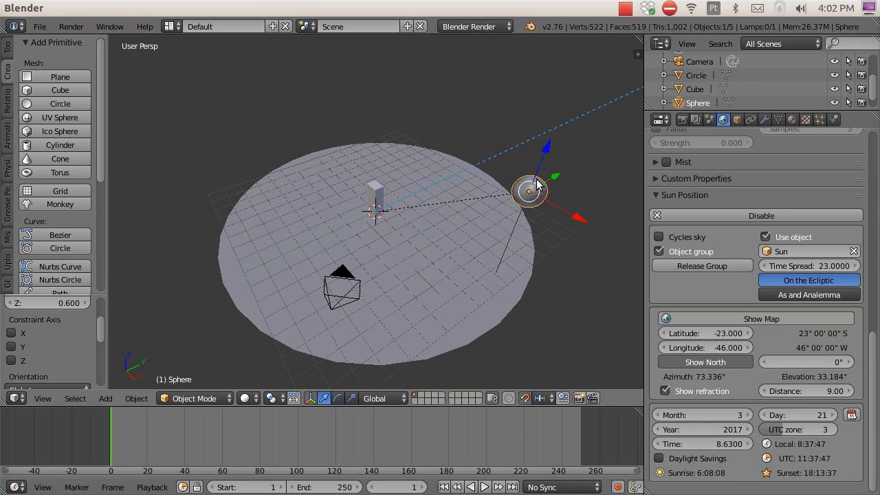
left_click(791, 120)
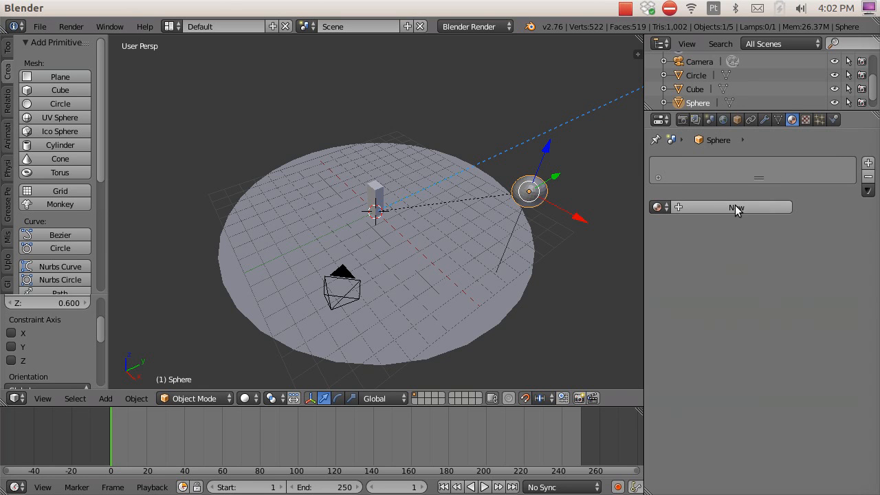
left_click(486, 27)
left_click(487, 27)
left_click(487, 28)
left_click(483, 72)
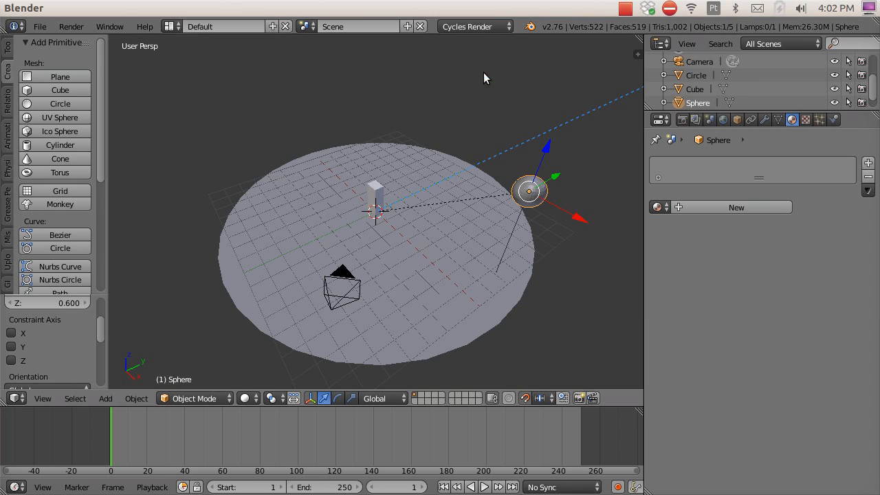
left_click(487, 27)
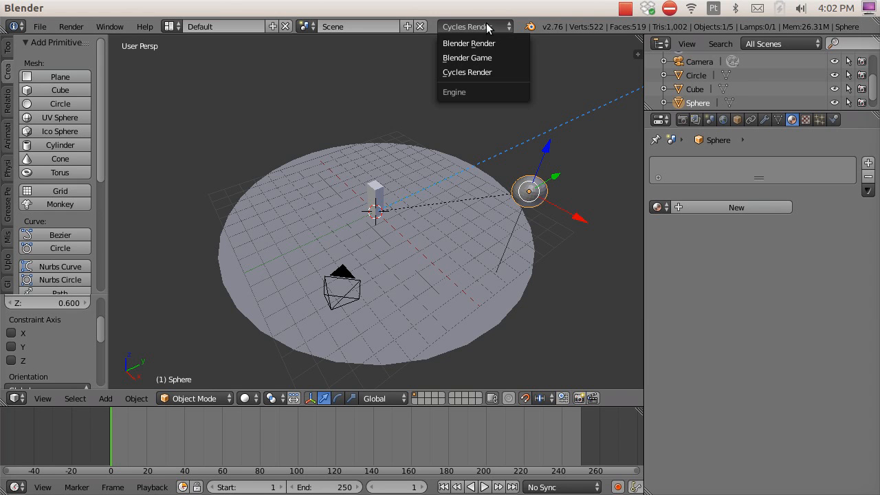
left_click(496, 72)
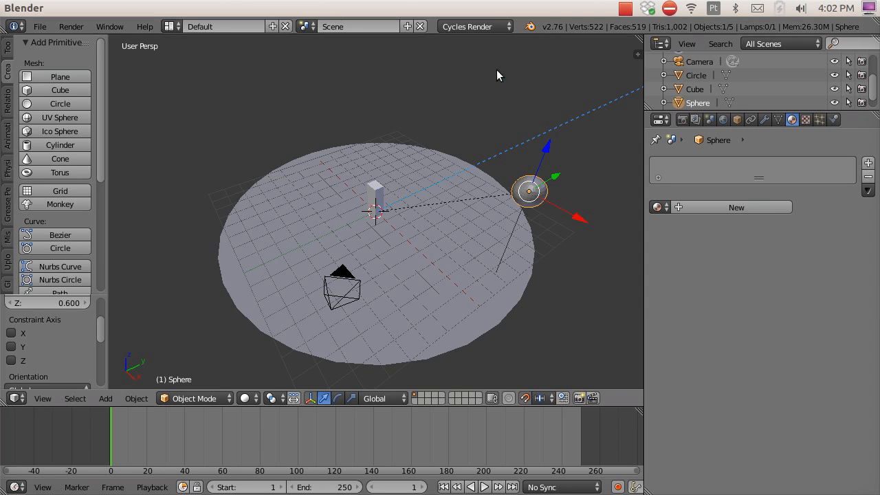
left_click(742, 207)
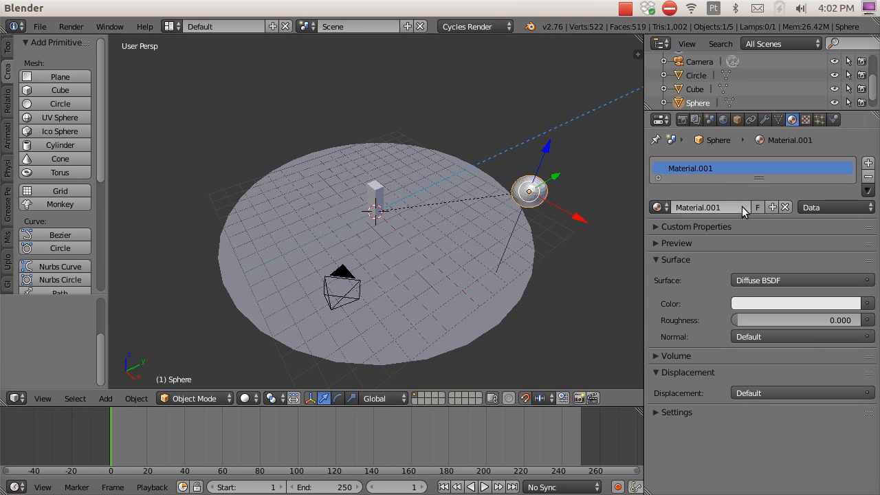
Rename the sphere's material to "sun ight"
left_click(727, 203)
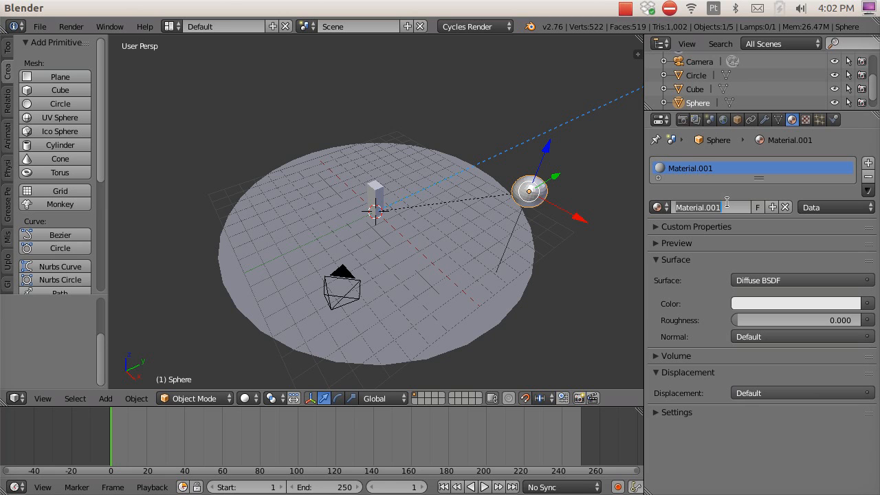
type("sun light")
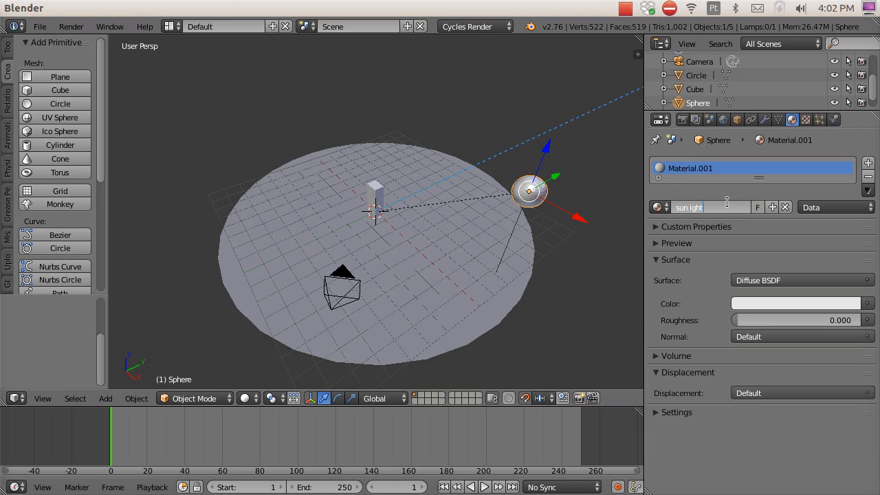
key("Return")
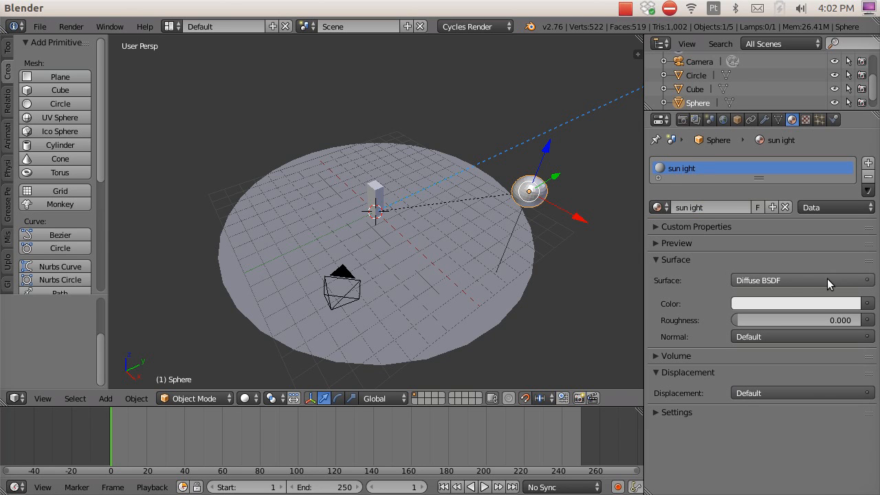
Change the sphere material's surface shader to Emission and give it an orange color
left_click(801, 278)
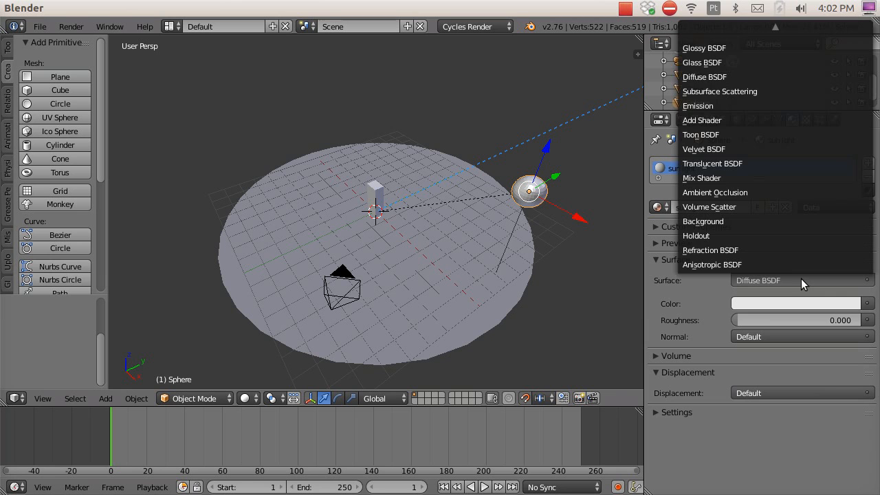
left_click(740, 104)
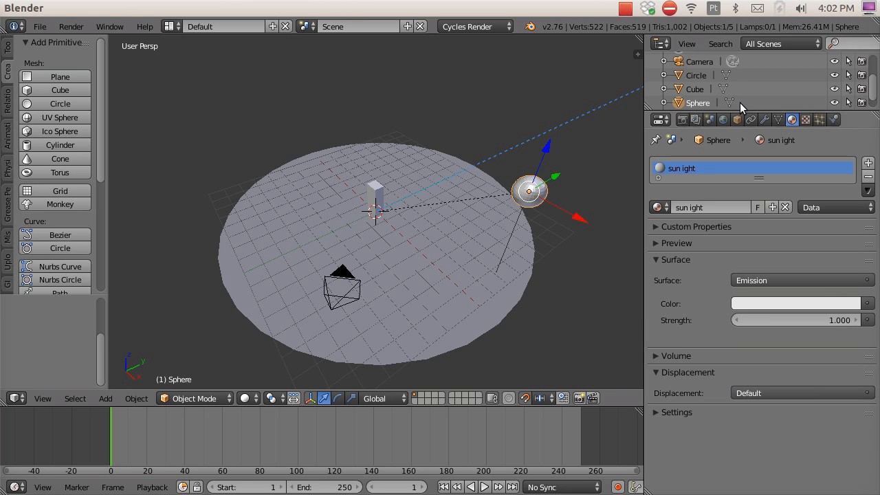
left_click(830, 304)
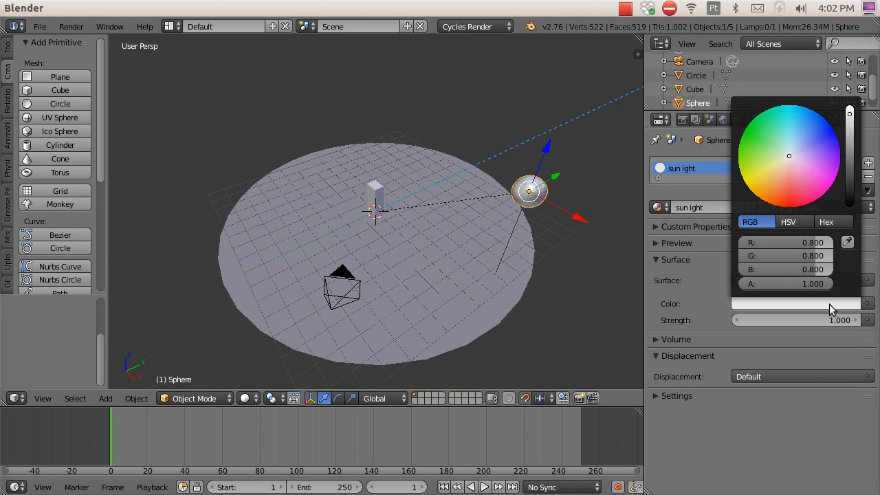
left_click_drag(774, 187, 769, 199)
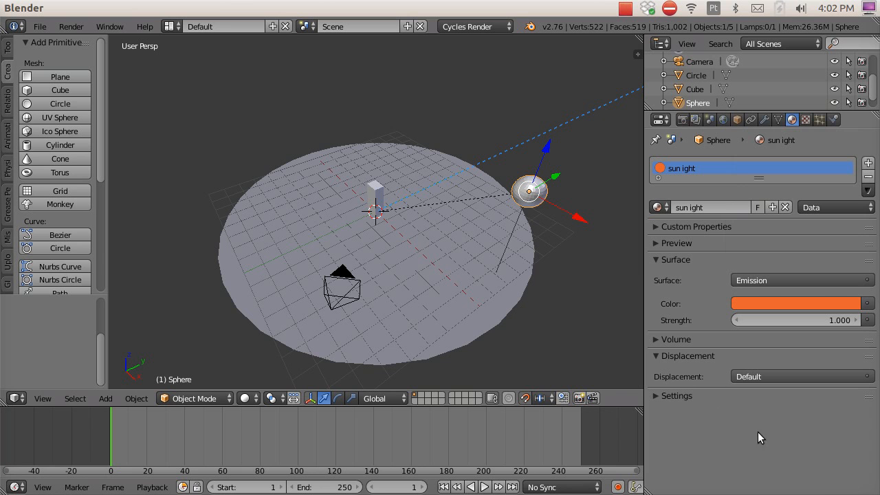
Show the viewport in Rendered shading and disable the sphere's Shadow ray visibility in its Cycles Settings
left_click(249, 401)
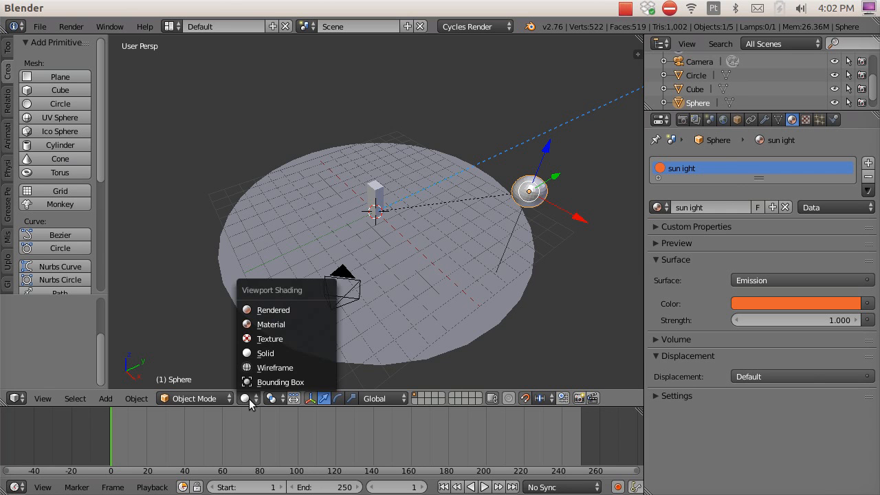
left_click(274, 310)
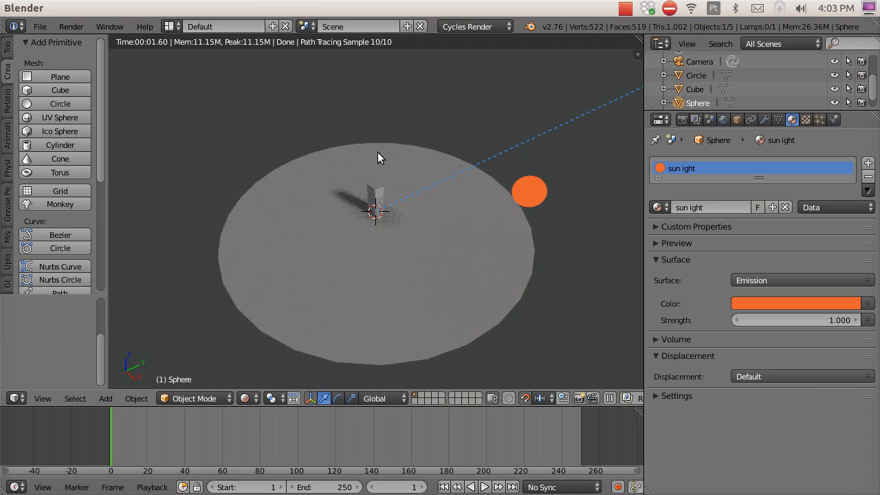
left_click(738, 120)
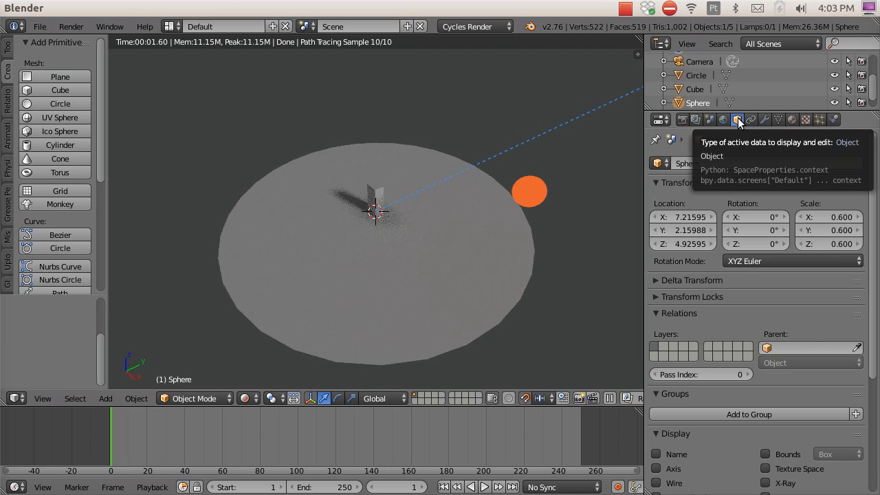
scroll(810, 320, "down", 6)
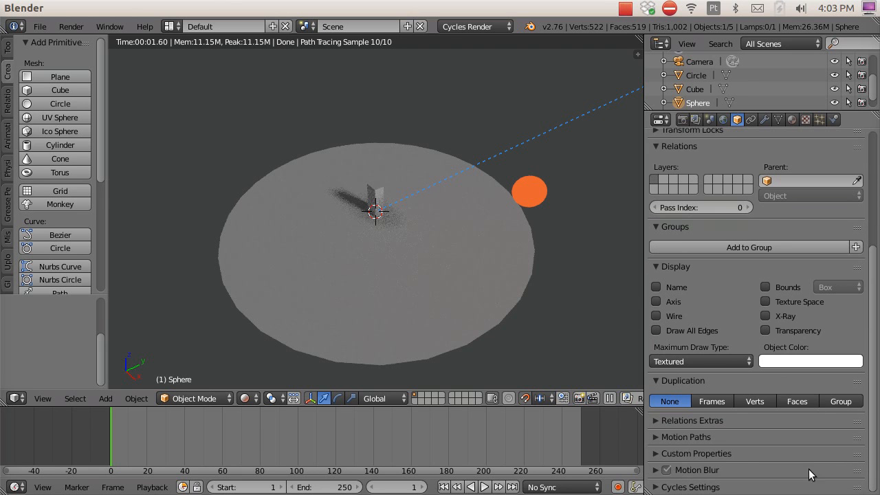
left_click(657, 487)
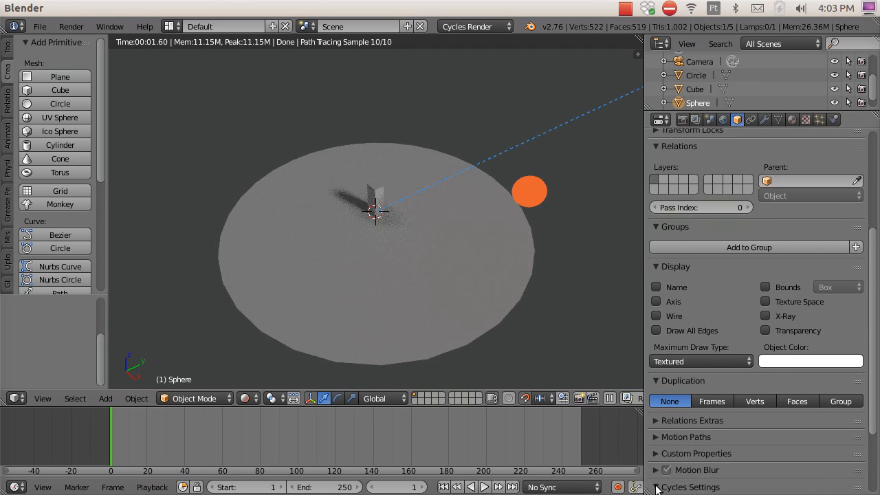
scroll(778, 458, "down", 4)
left_click(765, 452)
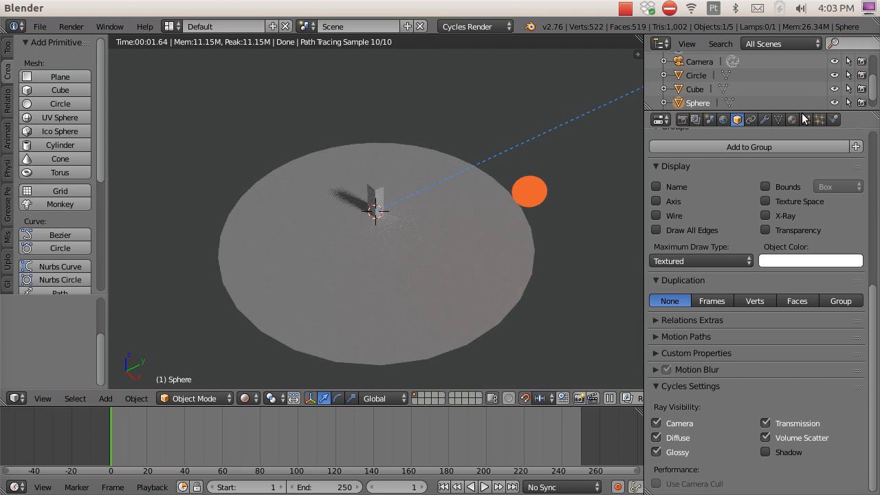
Check the rendered shadow by setting the Sun Position time to 10.02 and then to 16
left_click(724, 119)
scroll(744, 260, "up", 4)
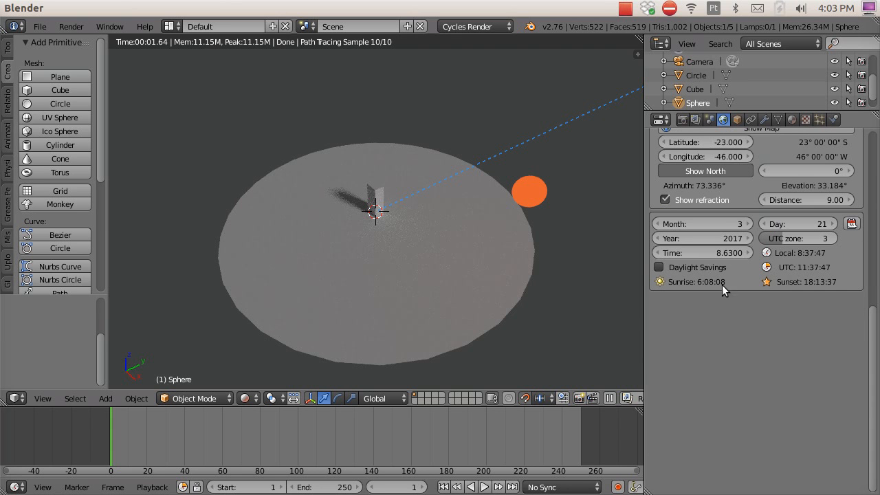
left_click_drag(710, 253, 805, 253)
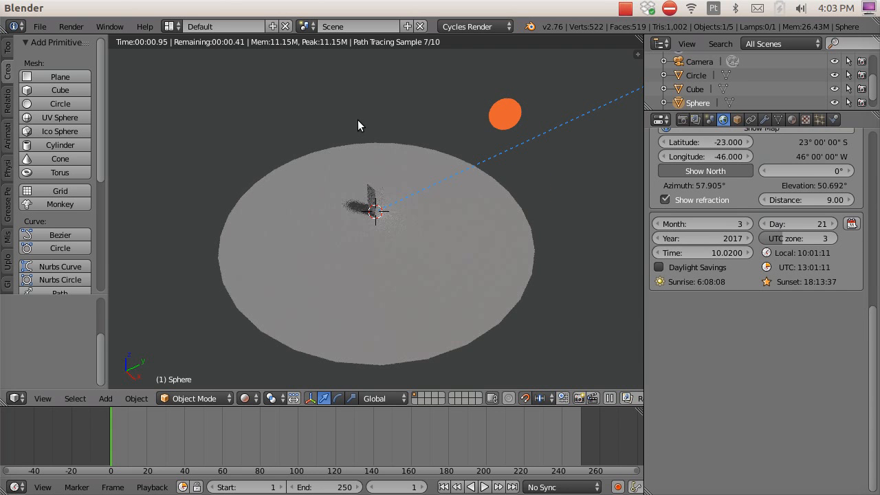
left_click(716, 253)
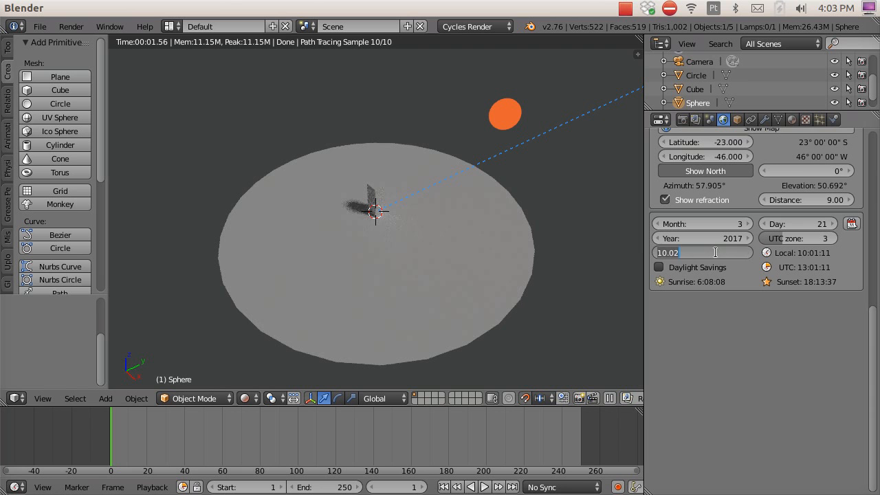
type("16")
key("Return")
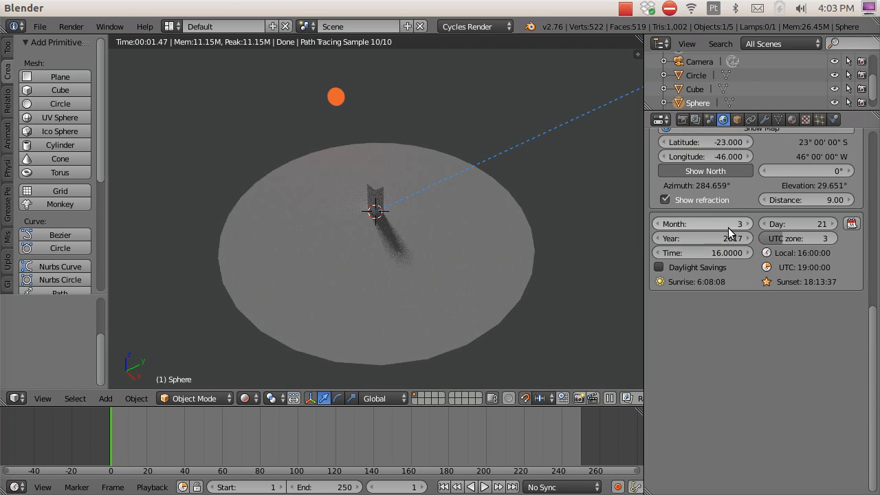
Return the viewport to Solid shading
left_click(807, 119)
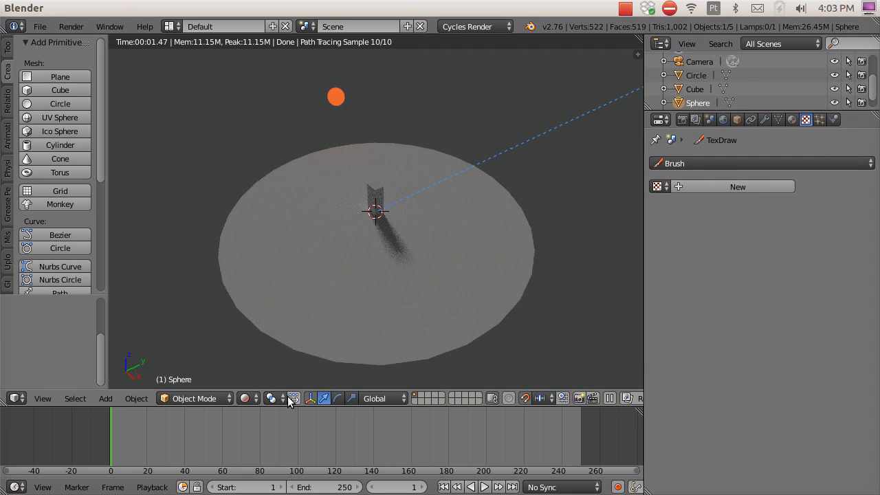
left_click(253, 405)
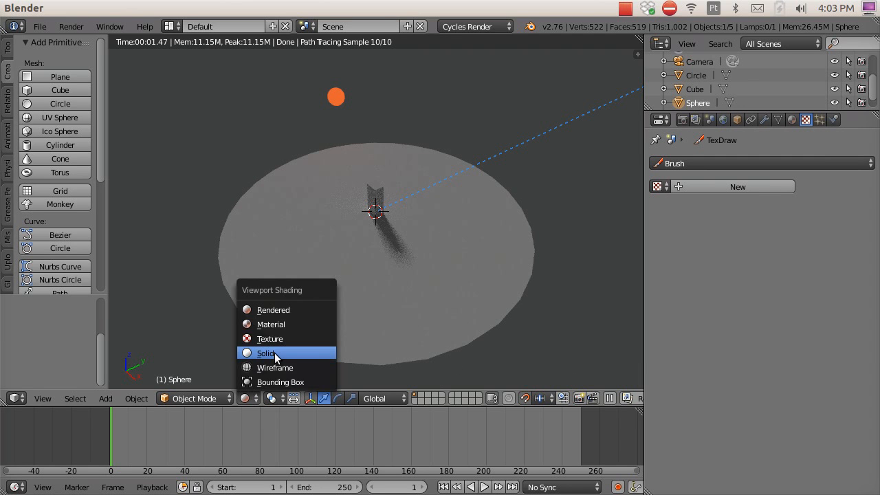
left_click(274, 353)
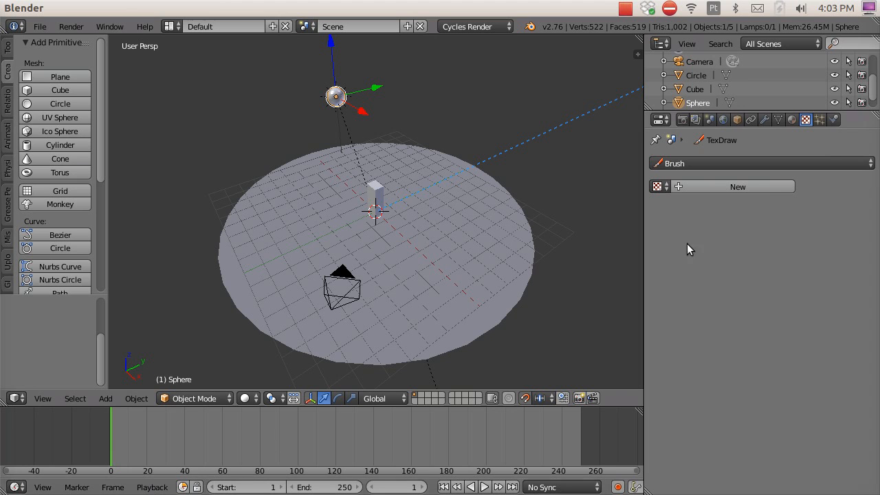
Display the Sun Position settings again and set the timeline's current frame to 1
left_click(723, 120)
scroll(702, 344, "up", 4)
key("alt+a")
mouse_move(114, 438)
left_mouse_down()
mouse_move(249, 451)
mouse_move(584, 451)
mouse_move(441, 426)
mouse_move(167, 467)
mouse_move(114, 466)
mouse_move(564, 472)
mouse_move(518, 449)
mouse_move(240, 423)
mouse_move(112, 425)
left_mouse_up()
left_click(406, 490)
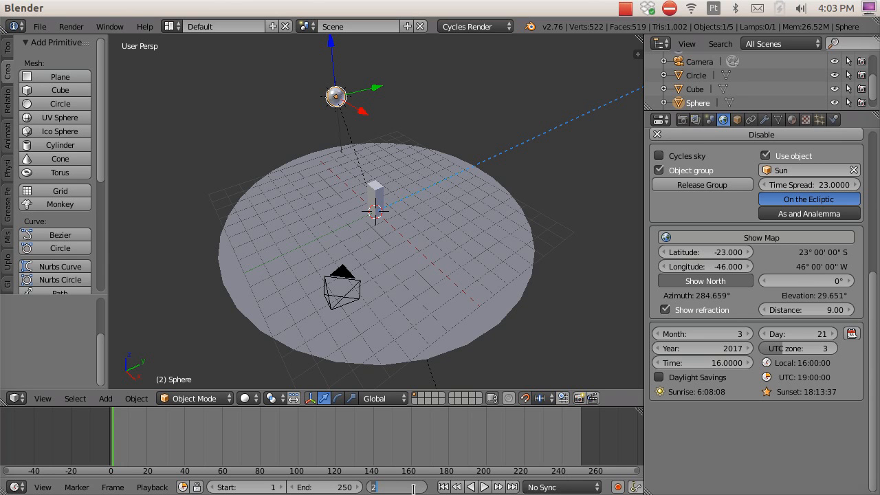
type("1")
key("Return")
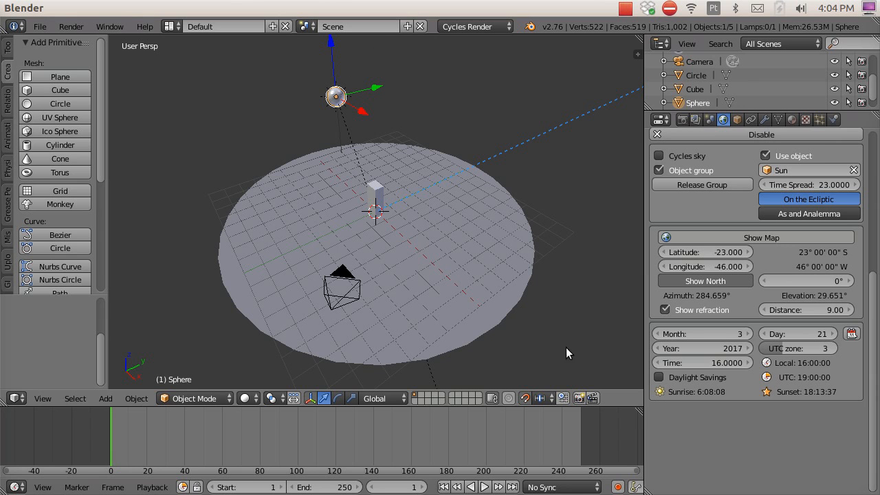
Try the Sun Position time at 14.27, then set it to 6 for frame 1
left_click_drag(722, 362, 593, 363)
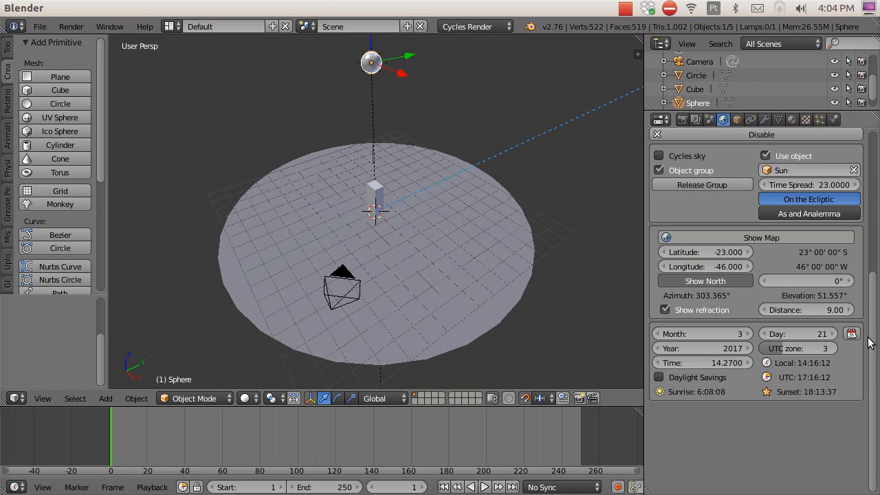
left_click(724, 358)
type("6")
key("Return")
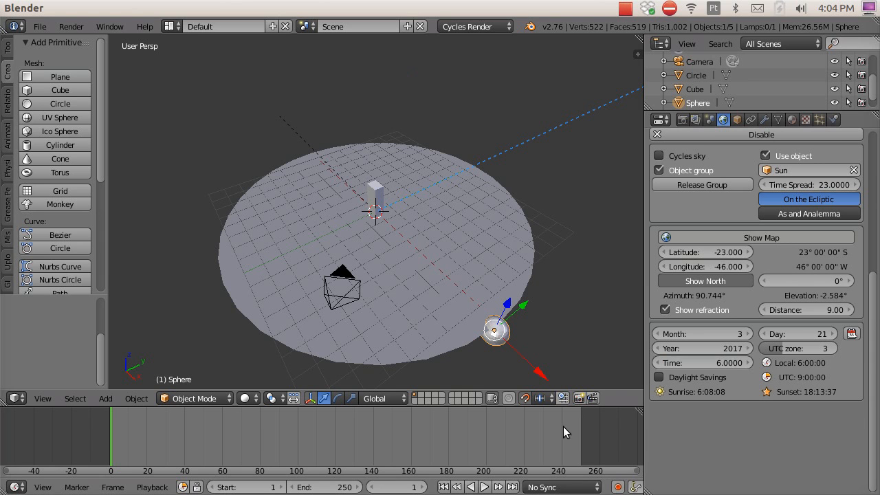
Go to frame 250 and set the Sun Position time to 18 without keyframing it
left_click(586, 440)
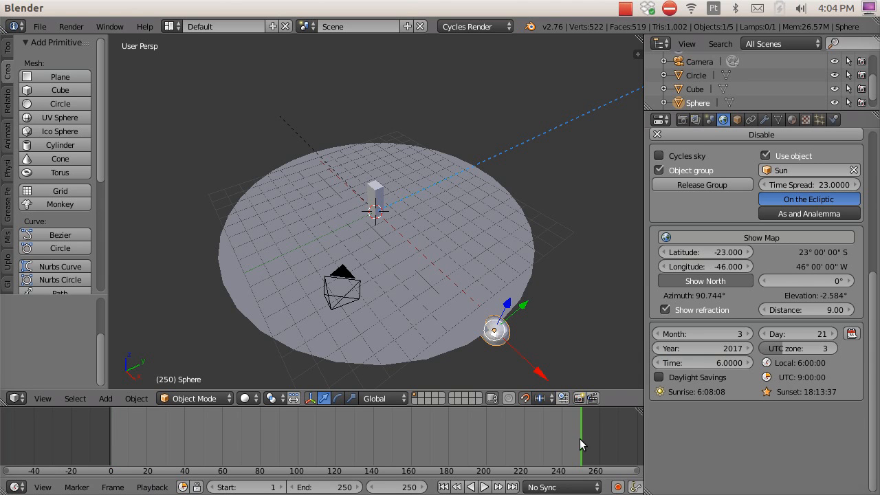
left_click(705, 362)
type("18")
key("Return")
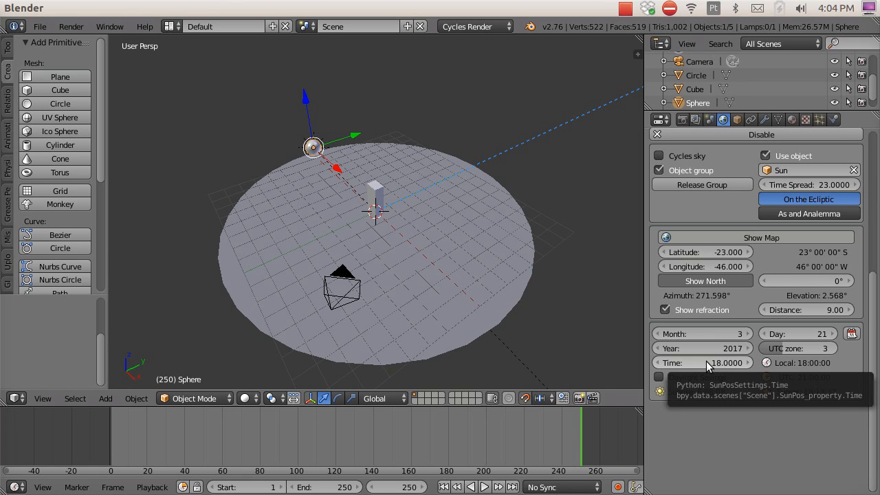
Insert a keyframe on the Sun Position time with the value 6 at frame 1
left_click(389, 487)
type("1")
key("Return")
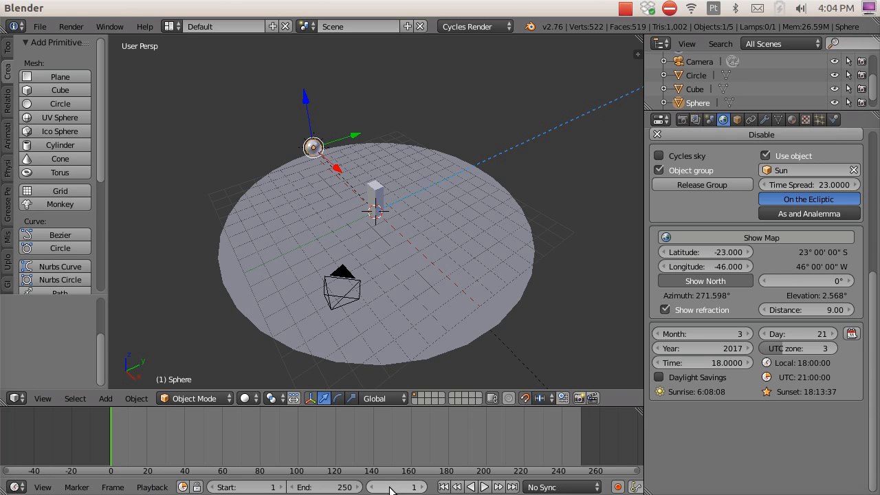
left_click(729, 362)
type("6")
key("Return")
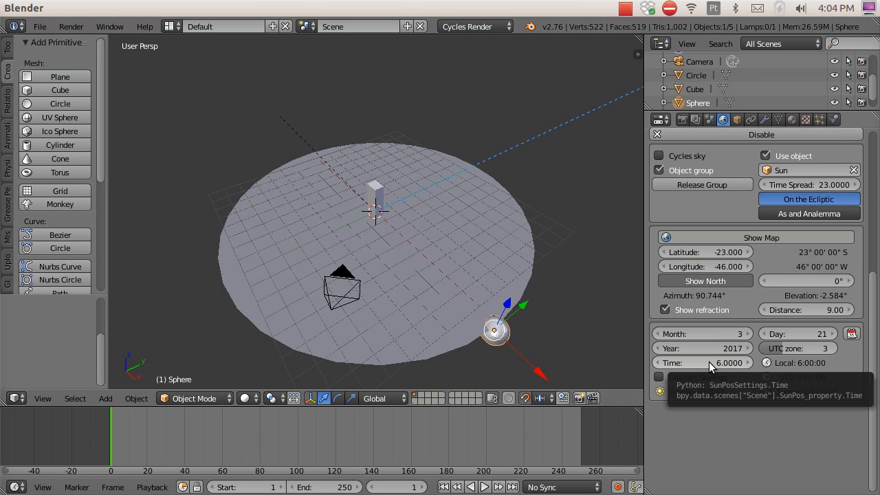
right_click(709, 361)
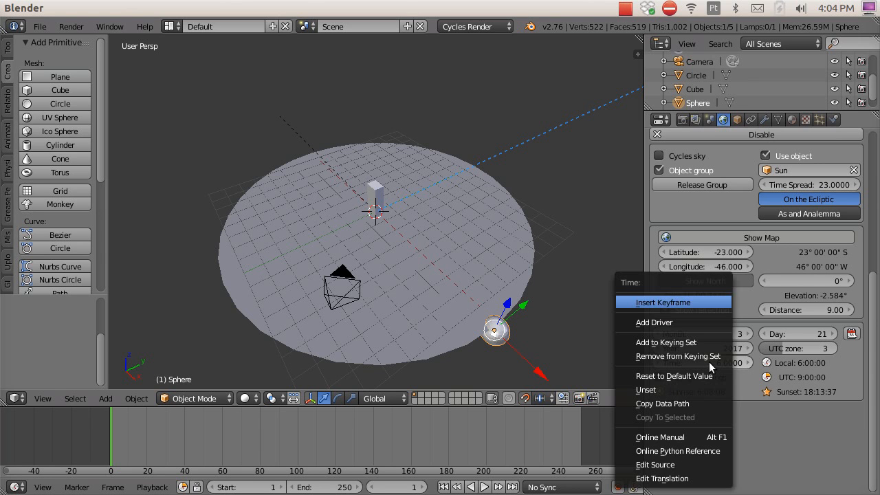
left_click(692, 301)
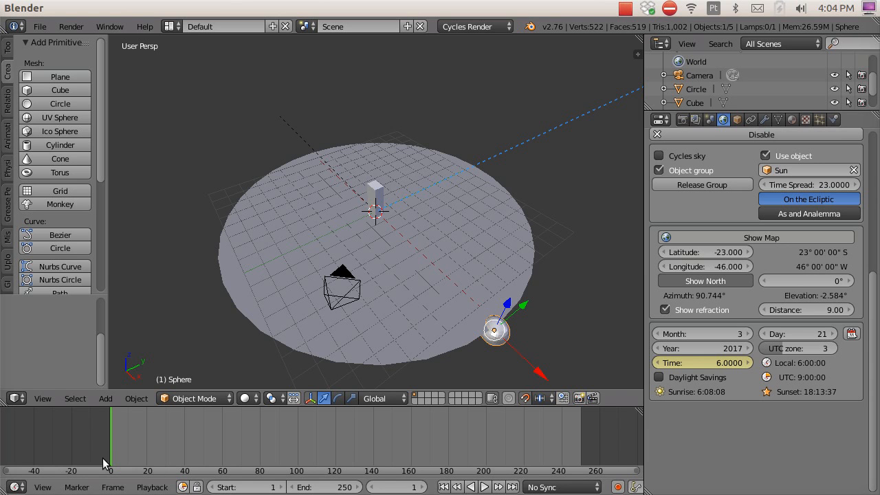
Move the timeline to frame 250 and insert a keyframe on the Sun Position time with the value 18
key("alt+a")
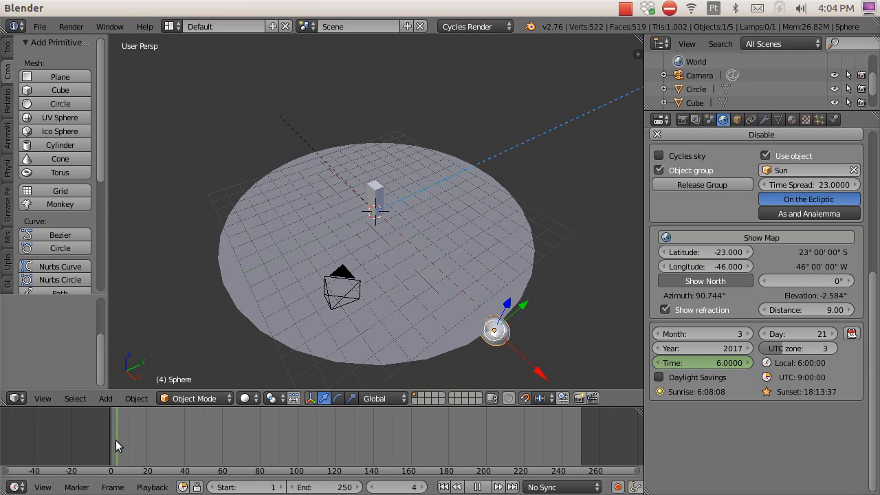
left_click_drag(184, 444, 580, 447)
key("alt+a")
left_click(705, 364)
type("18")
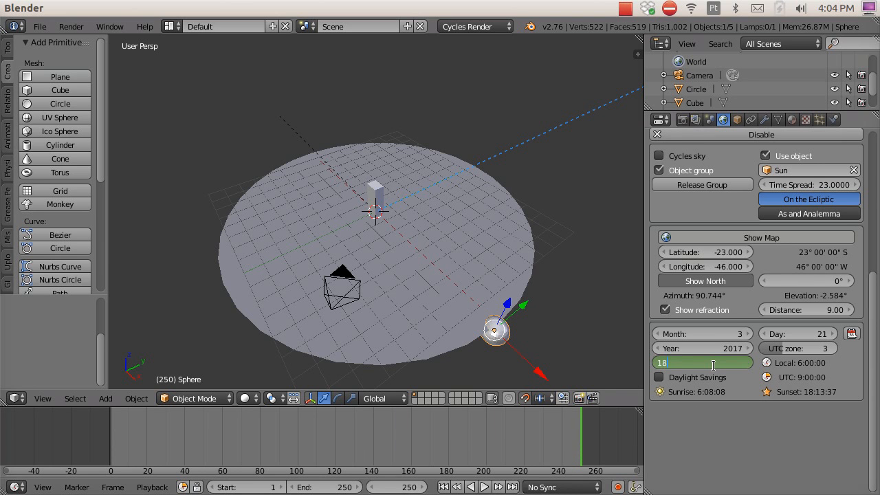
key("Return")
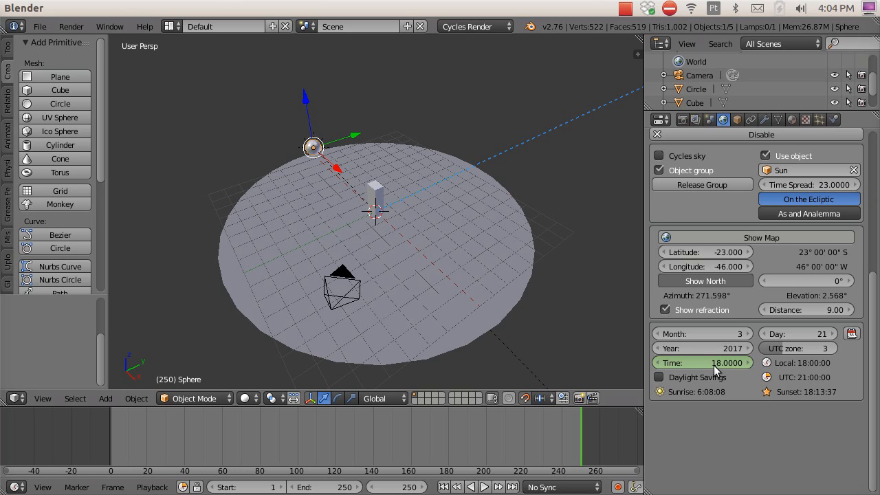
right_click(710, 360)
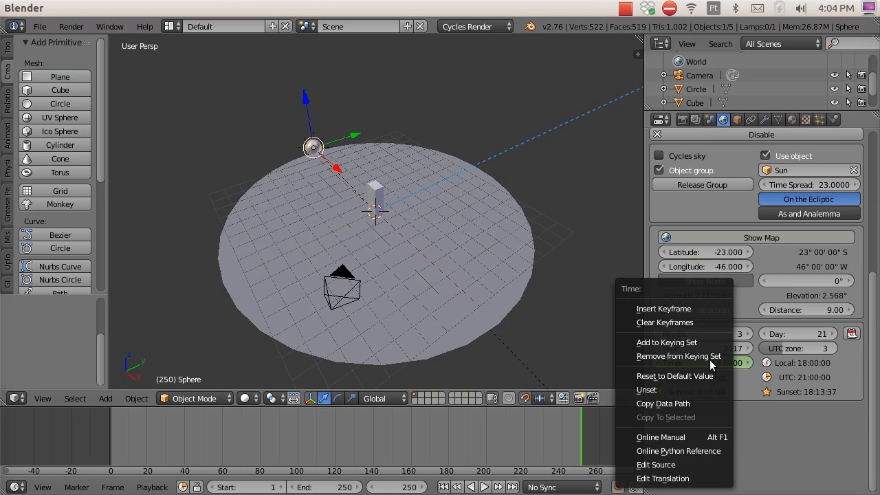
left_click(677, 311)
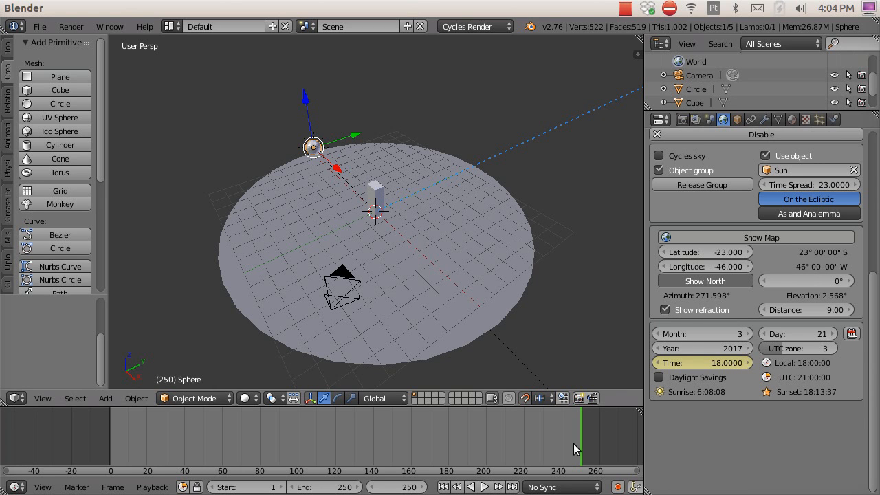
Play the sun animation from frame 1 through the full range and stop it after it loops
left_click(443, 487)
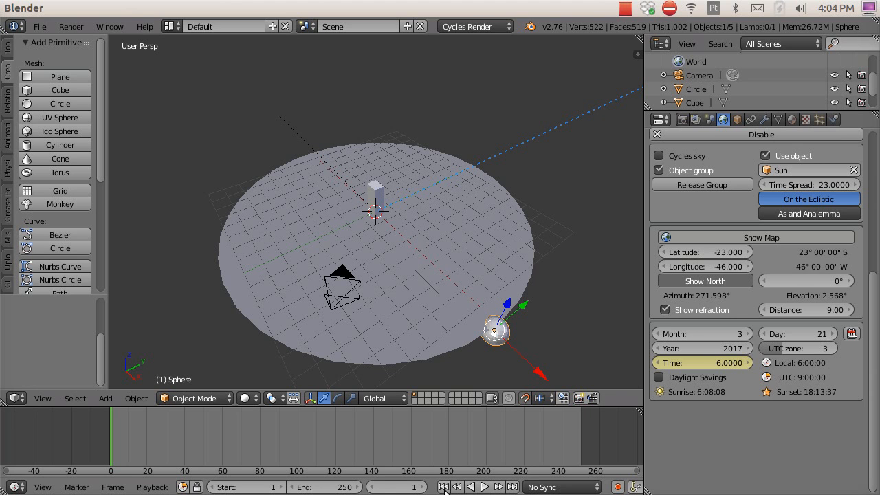
left_click(485, 487)
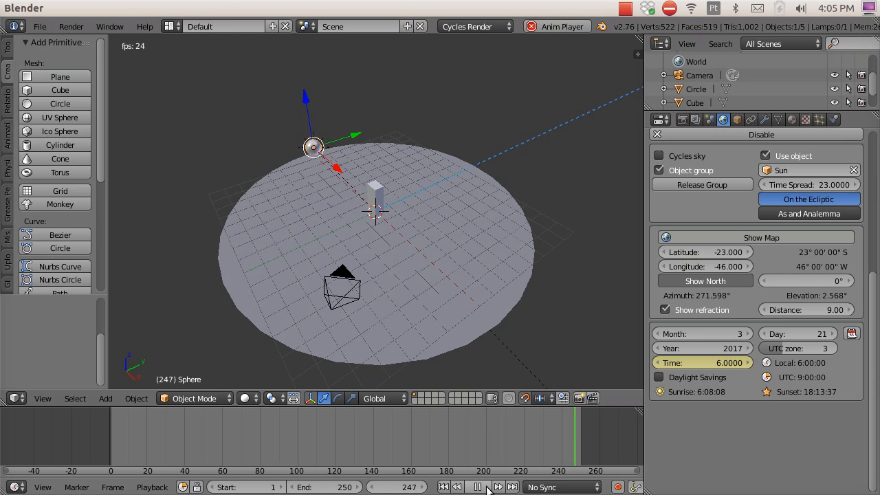
left_click(486, 488)
Select the camera in the scene and look through it to check its framing of the tower
middle_click_drag(336, 277, 423, 262)
scroll(401, 216, "up", 2)
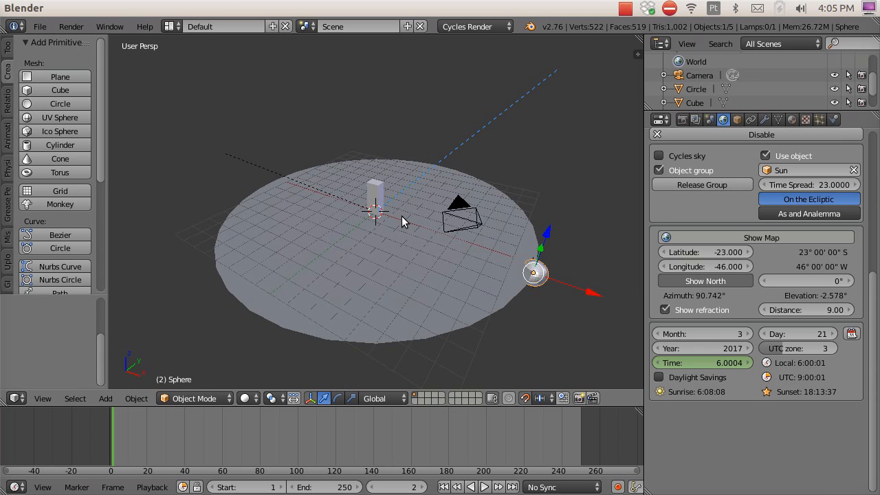
middle_click_drag(409, 223, 434, 249)
right_click(438, 245)
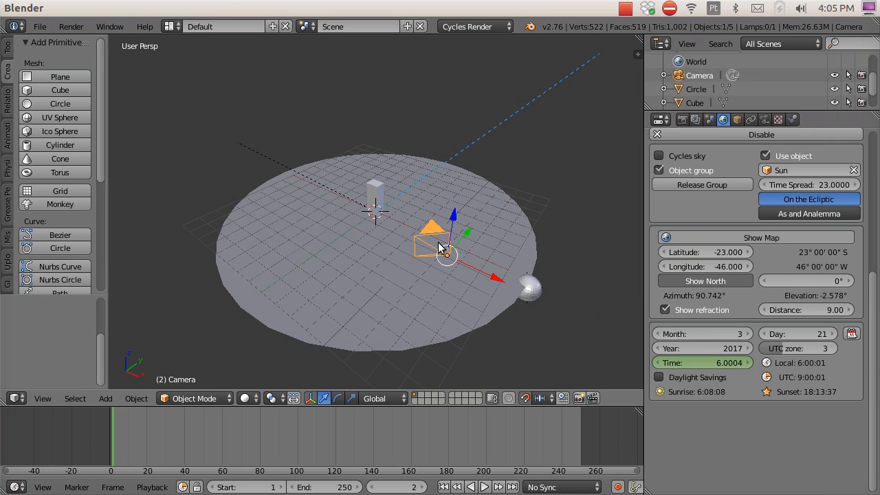
scroll(407, 266, "up", 2)
scroll(407, 265, "down", 2)
scroll(406, 256, "up", 1)
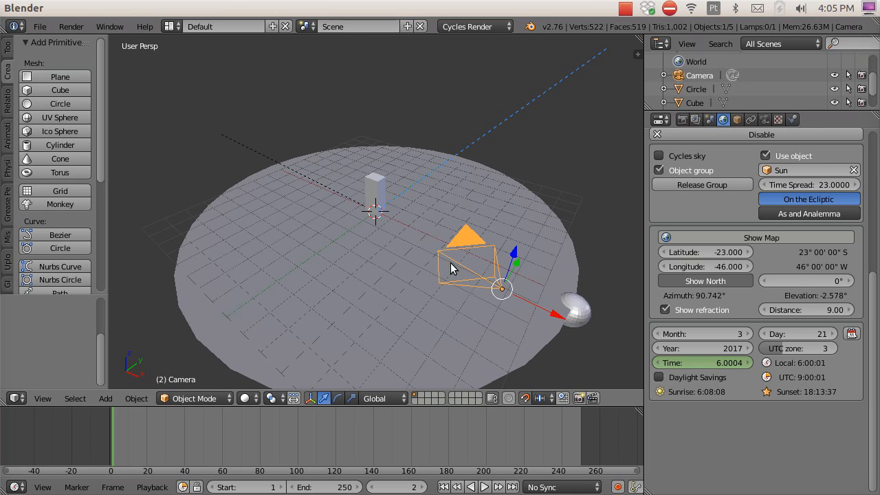
left_click(45, 401)
mouse_move(92, 252)
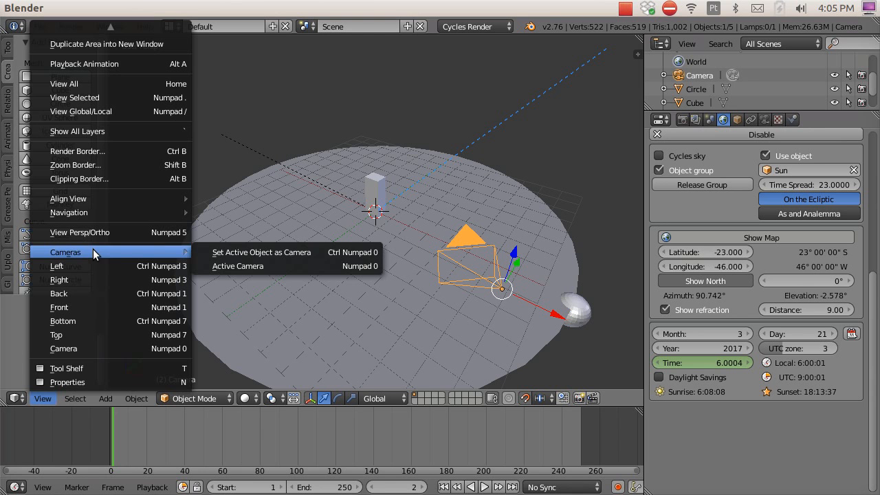
left_click(248, 266)
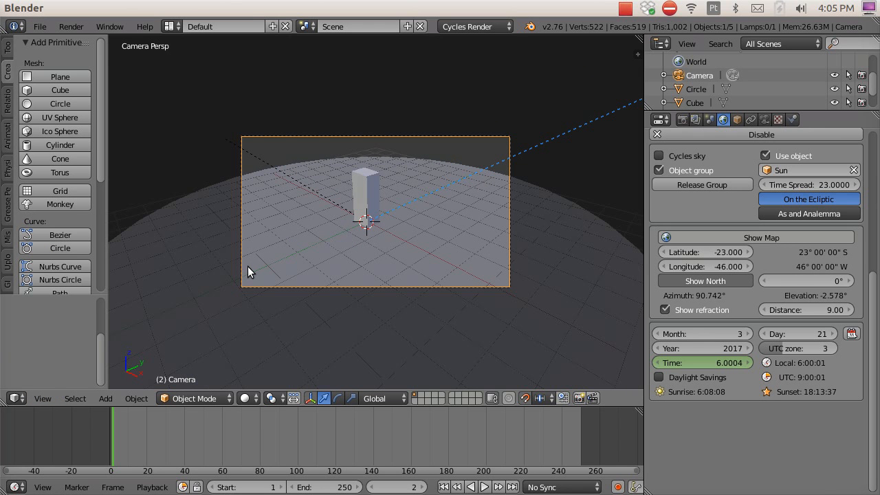
Align the camera to a new viewpoint over the tower and disc, and check its placement from outside
middle_click_drag(335, 222, 356, 287)
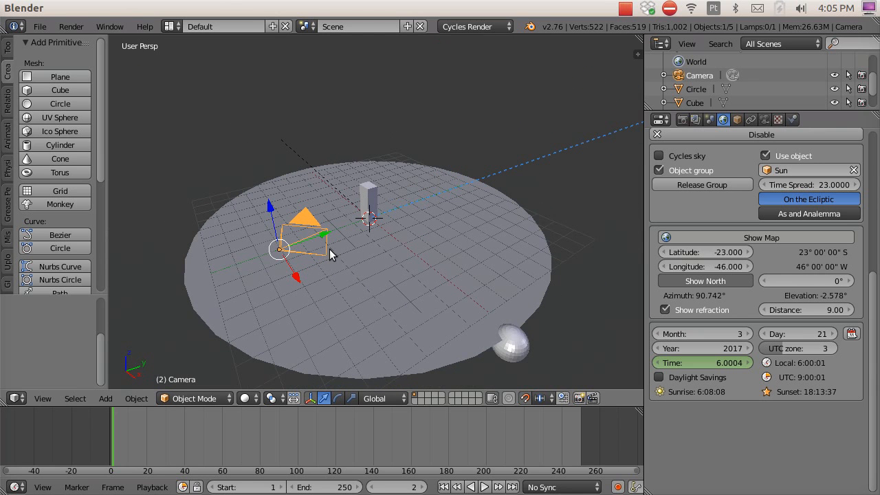
key("KP_0")
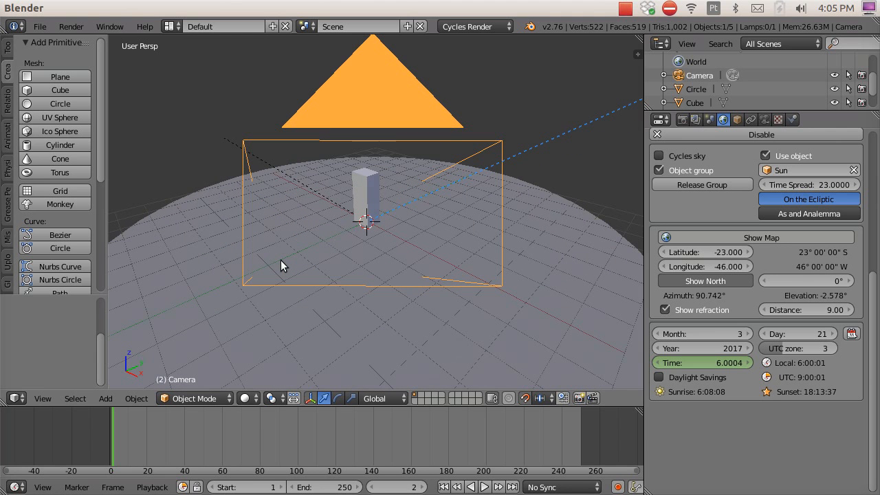
key("ctrl+alt+KP_0")
scroll(303, 265, "down", 1)
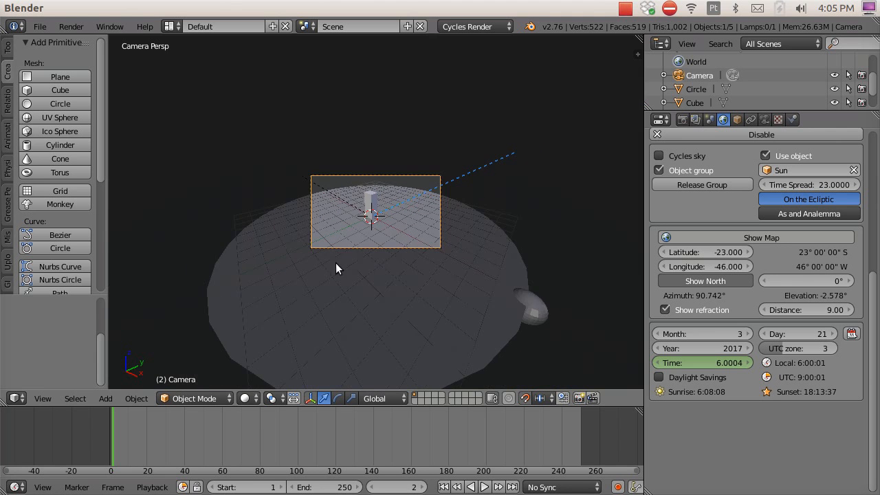
key("KP_0")
scroll(364, 315, "down", 5)
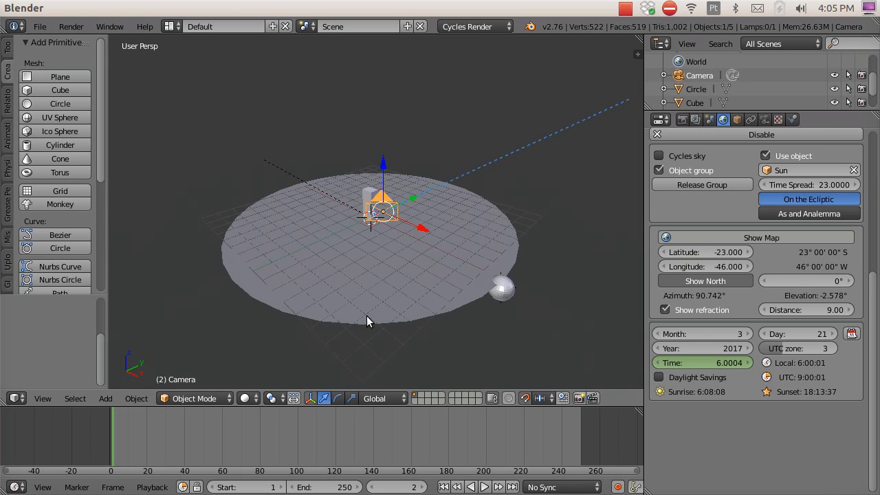
middle_click_drag(364, 315, 413, 309)
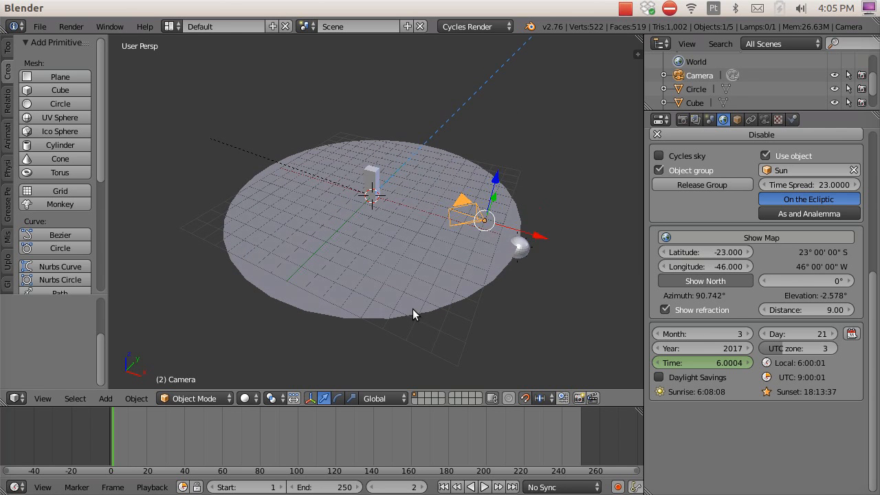
Advance the animation to frame 147 and align the camera to a wider view framing the whole disc and the raised sphere
left_click(484, 487)
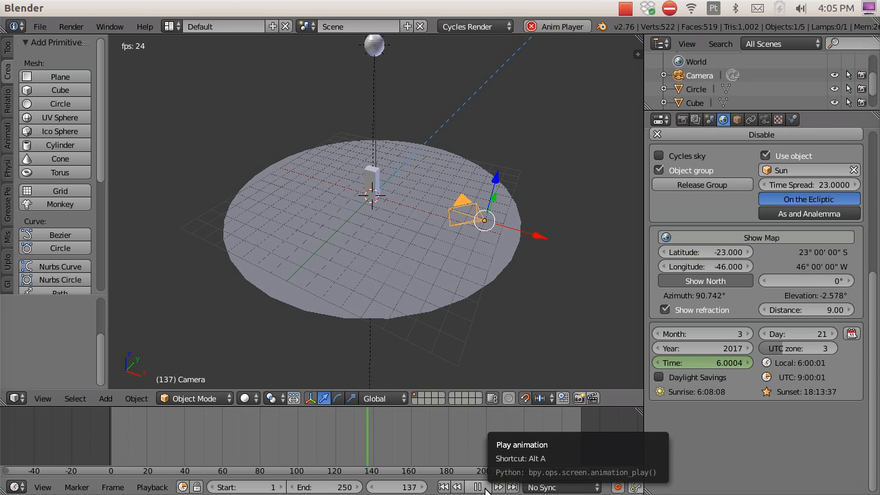
left_click(484, 488)
mouse_move(403, 272)
middle_mouse_down()
mouse_move(397, 301)
mouse_move(398, 285)
middle_mouse_up()
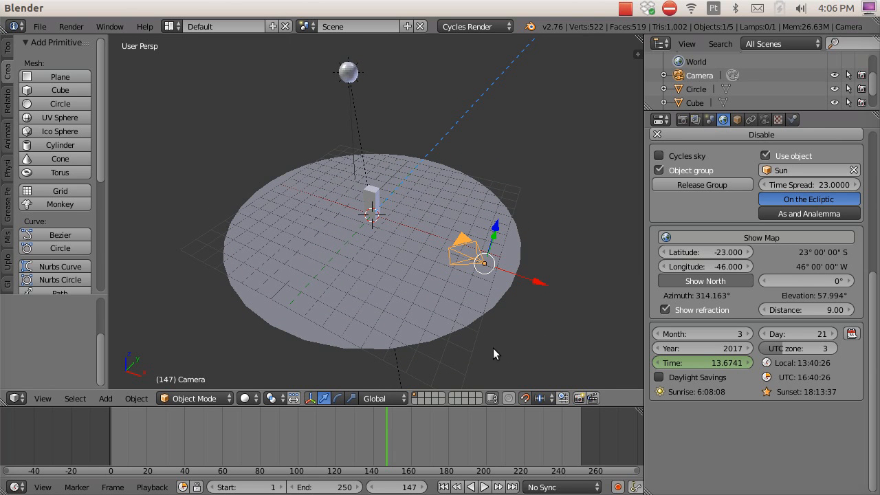
key("KP_0")
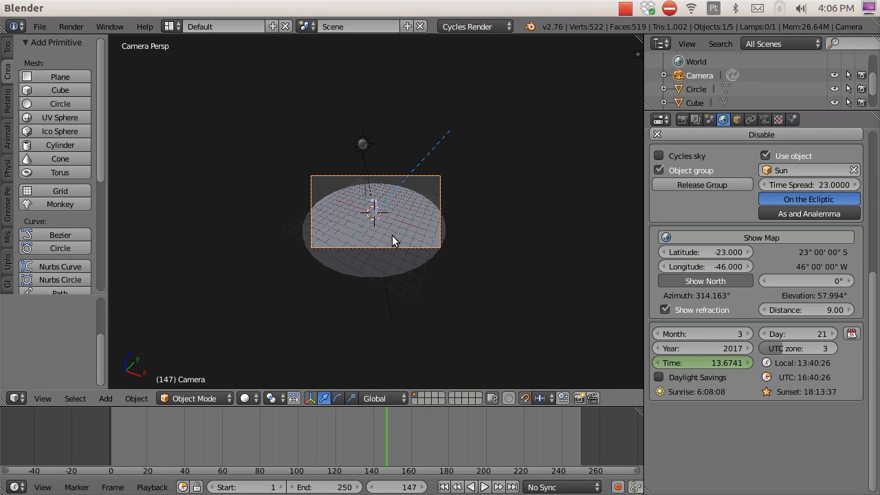
key("KP_0")
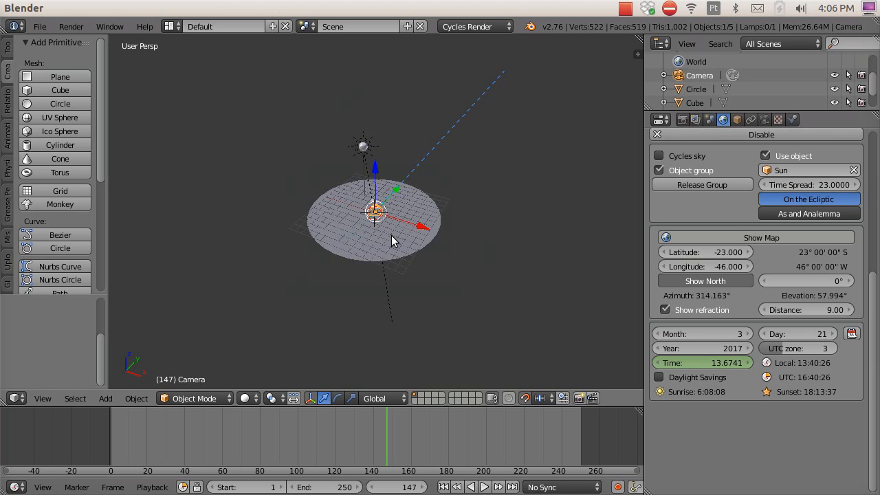
mouse_move(391, 235)
middle_mouse_down()
mouse_move(399, 238)
mouse_move(392, 224)
middle_mouse_up()
key("KP_0")
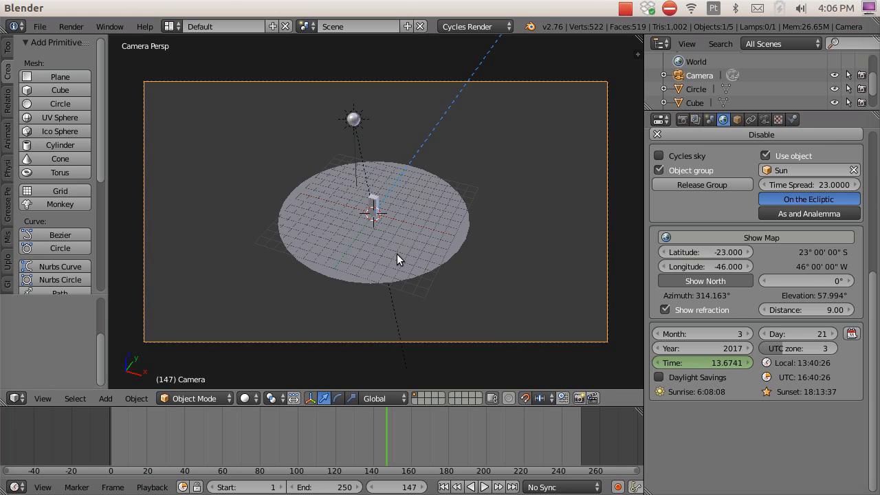
key("g")
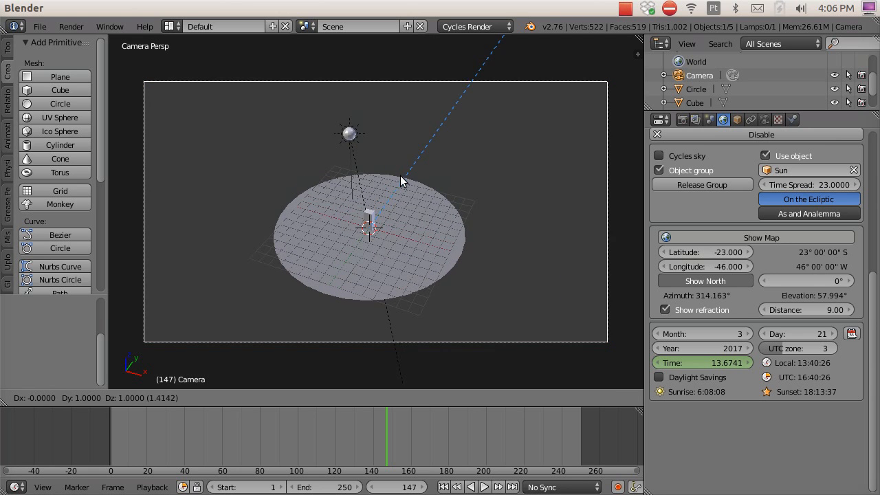
left_click(376, 204)
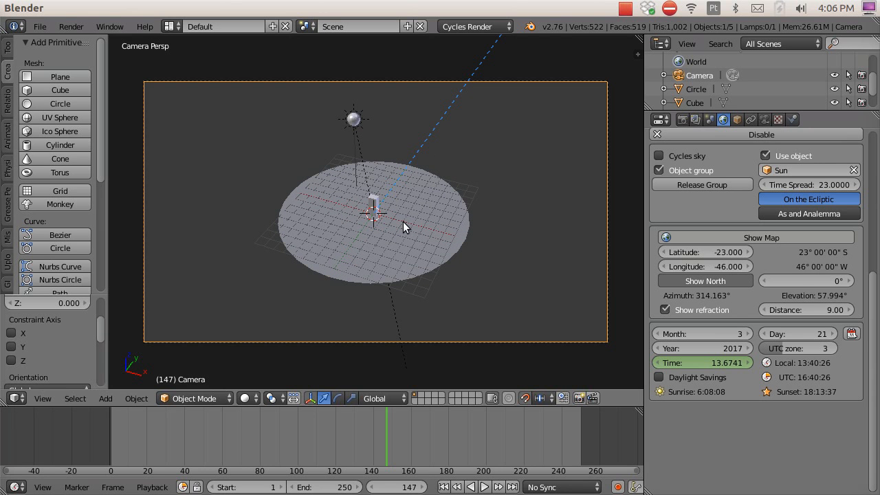
Move the timeline to frame 64, render a still image from the camera and return to the 3D view
left_click_drag(429, 459, 229, 466)
scroll(690, 146, "up", 8)
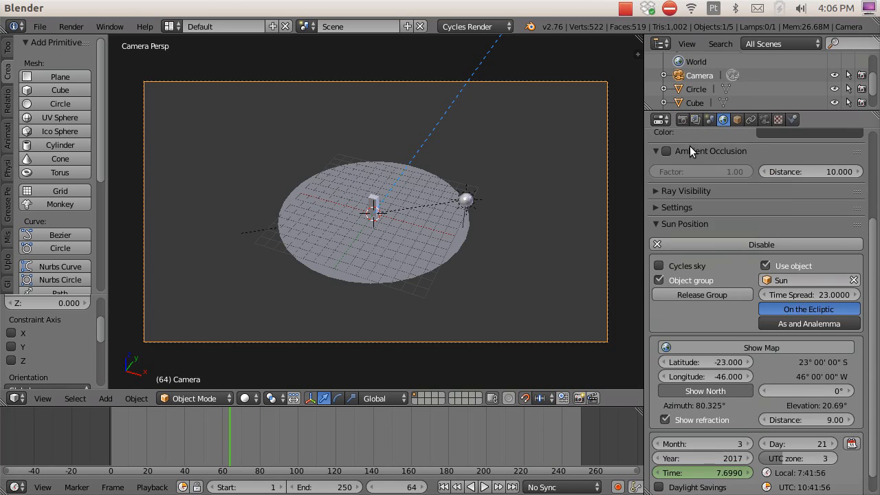
left_click(683, 119)
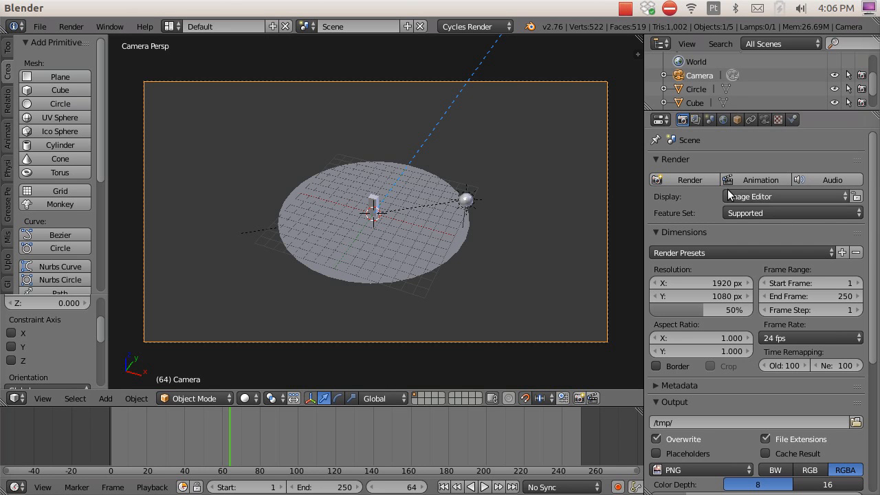
left_click(684, 180)
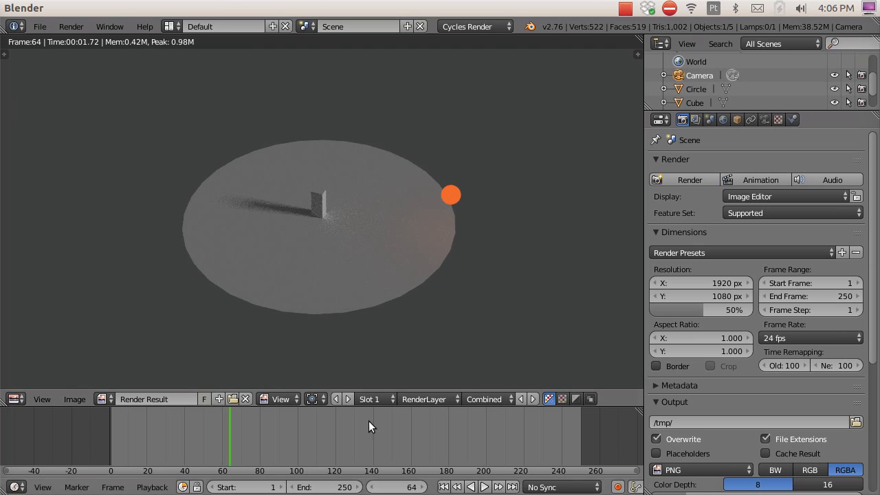
left_click(19, 397)
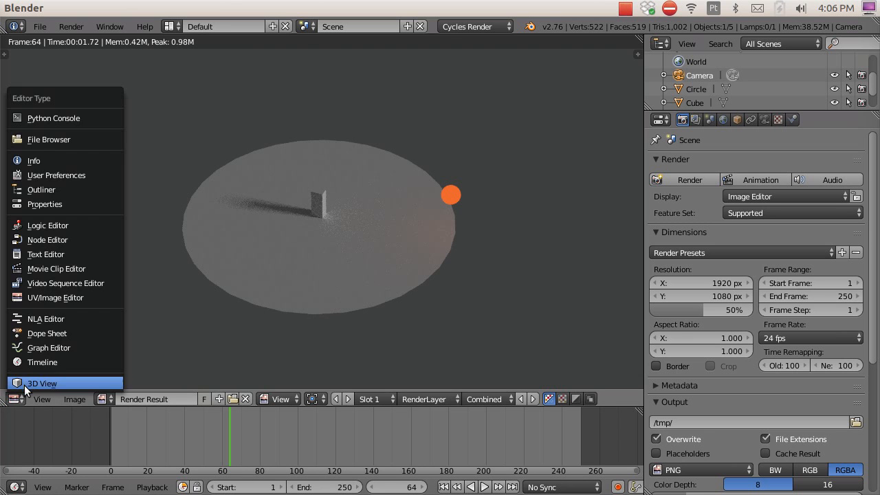
left_click(27, 384)
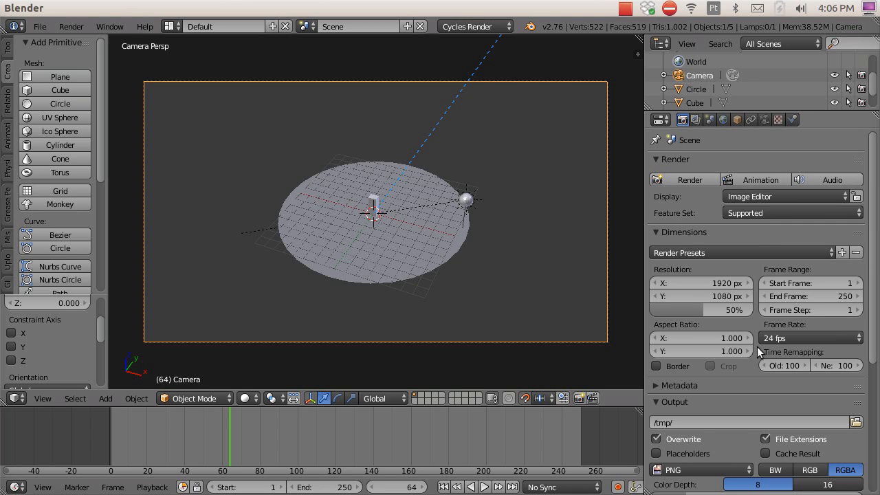
Review the render dimensions and output settings, and play the sun animation through the camera, stopping at frame 15
scroll(741, 433, "down", 6)
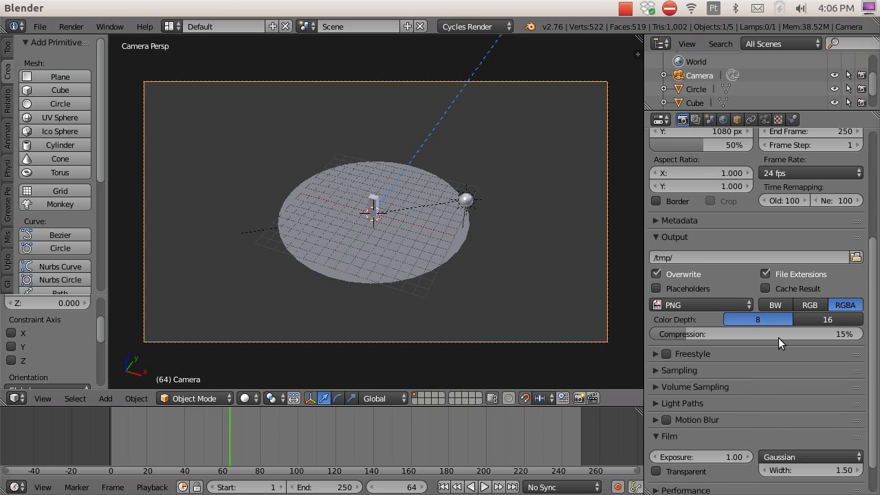
scroll(760, 379, "down", 2)
scroll(778, 397, "up", 1)
scroll(779, 392, "up", 6)
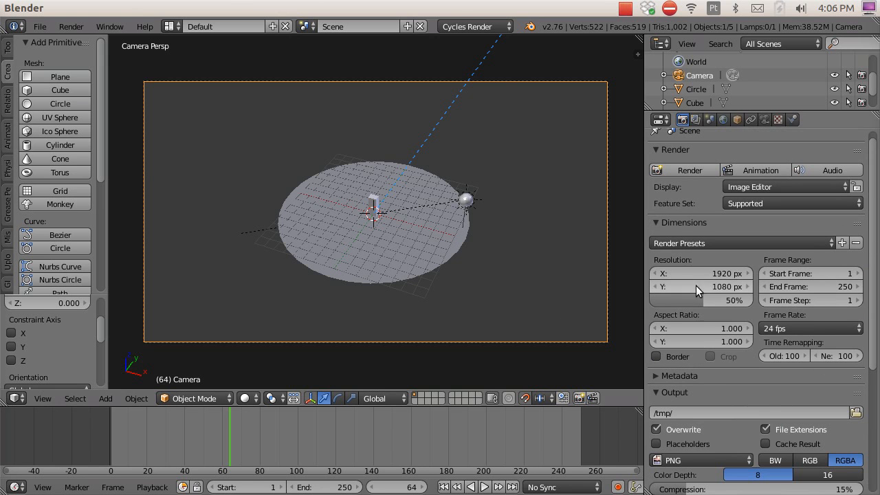
scroll(730, 268, "up", 1)
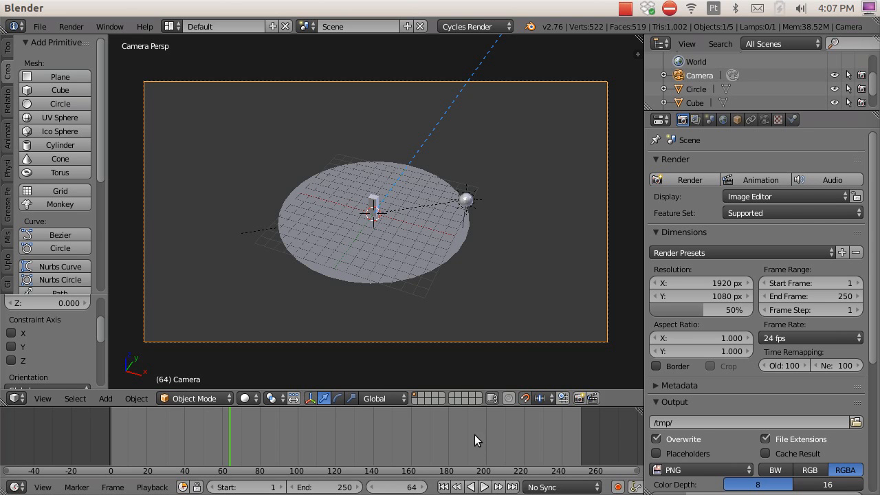
left_click(484, 487)
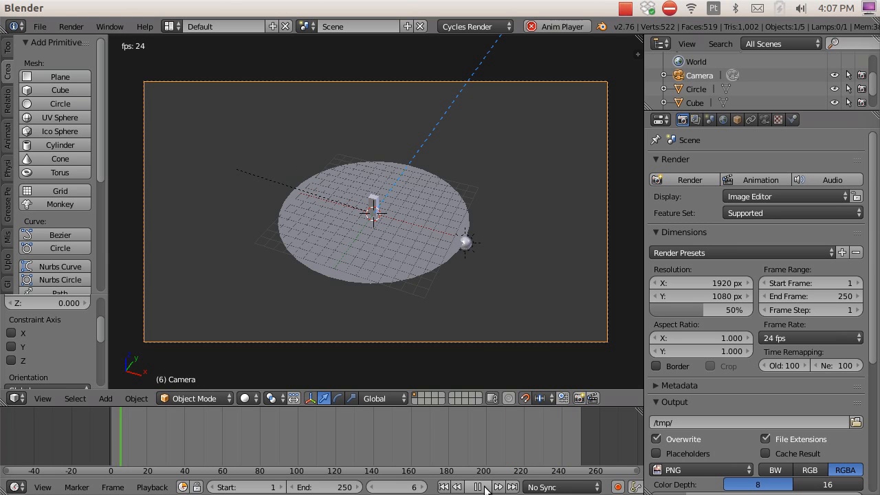
left_click(485, 488)
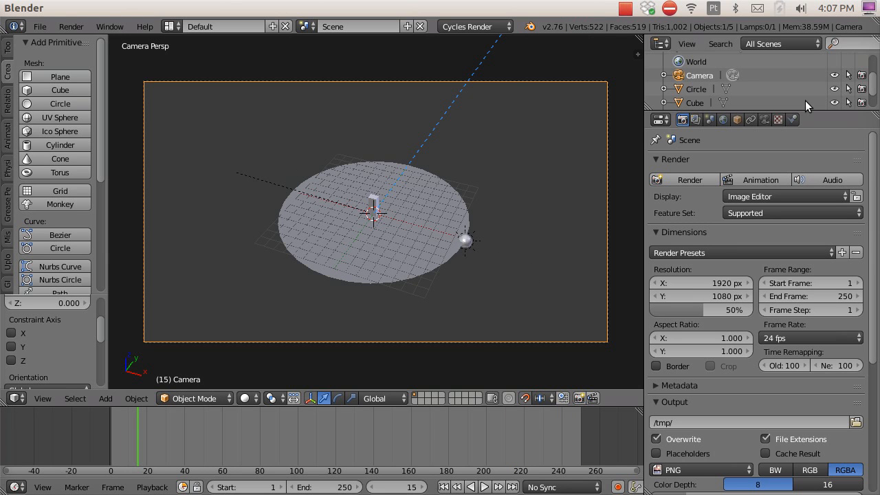